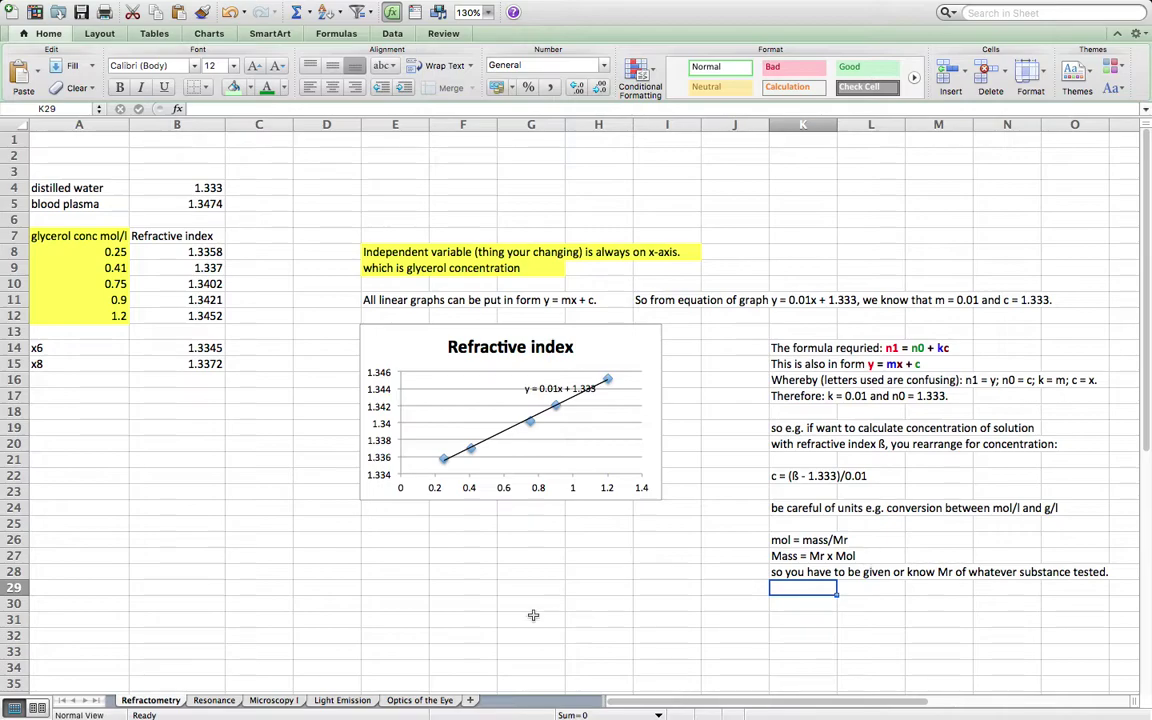
Step: Open the Resonance sheet and examine the cantilever displacement table, its graph and the spring constant notes
left_click(214, 701)
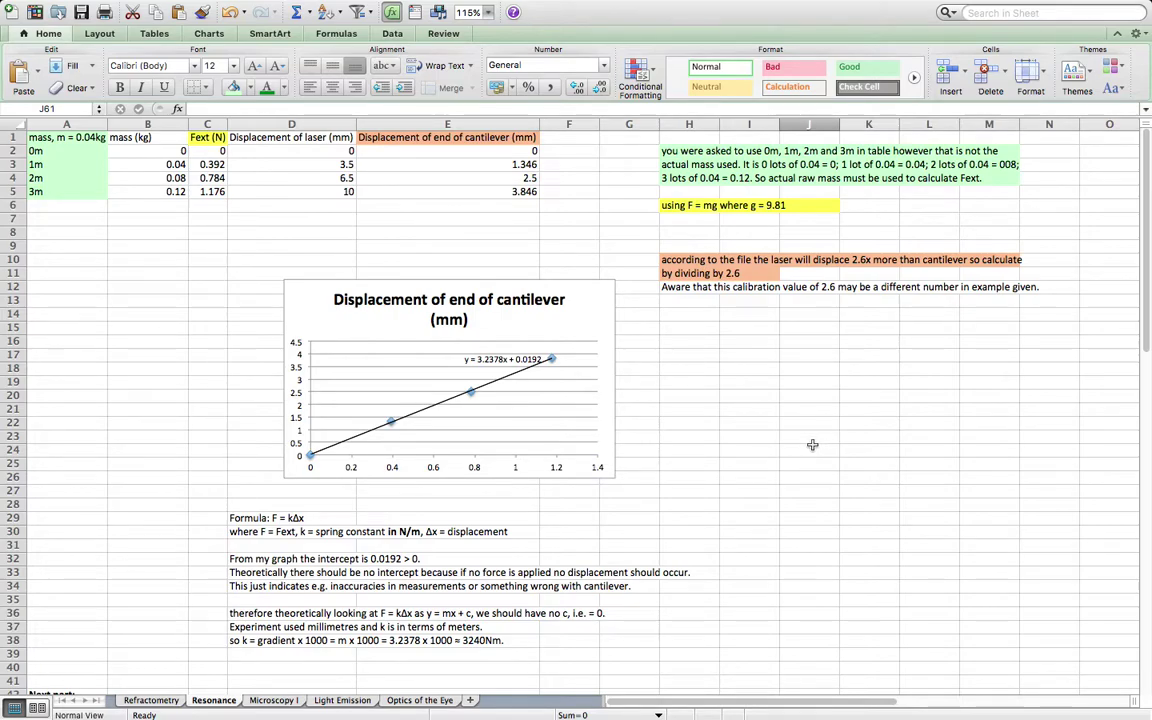
scroll(798, 426, "down", 1)
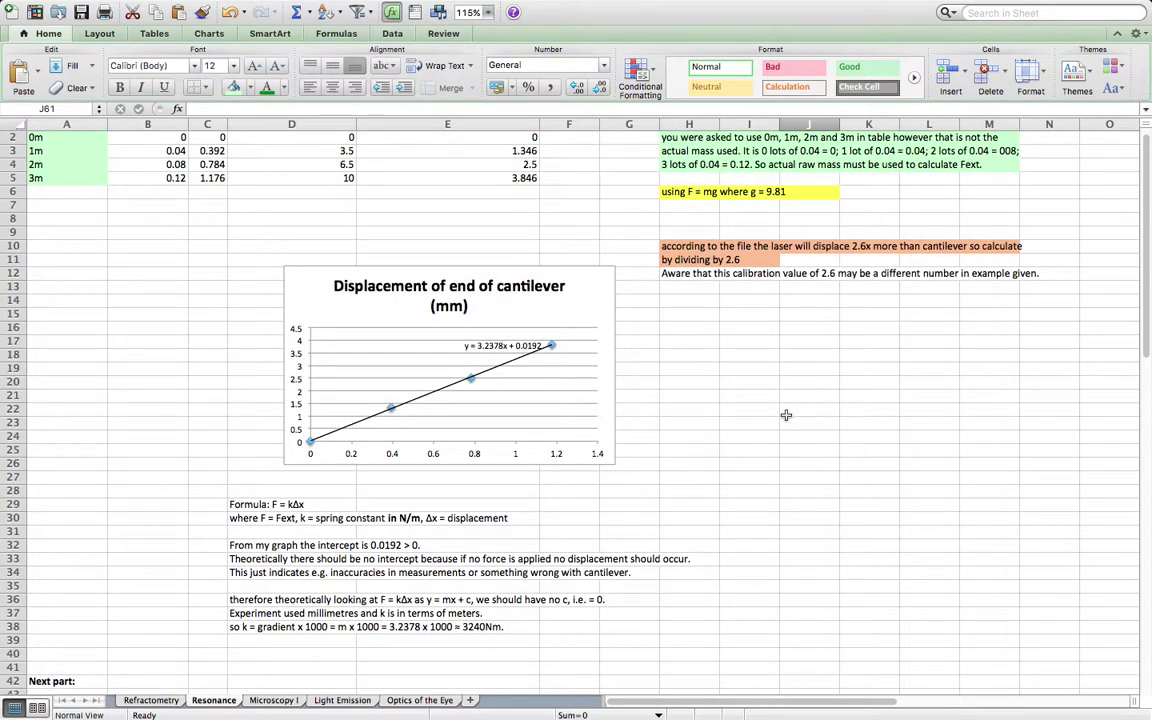
scroll(786, 415, "down", 6)
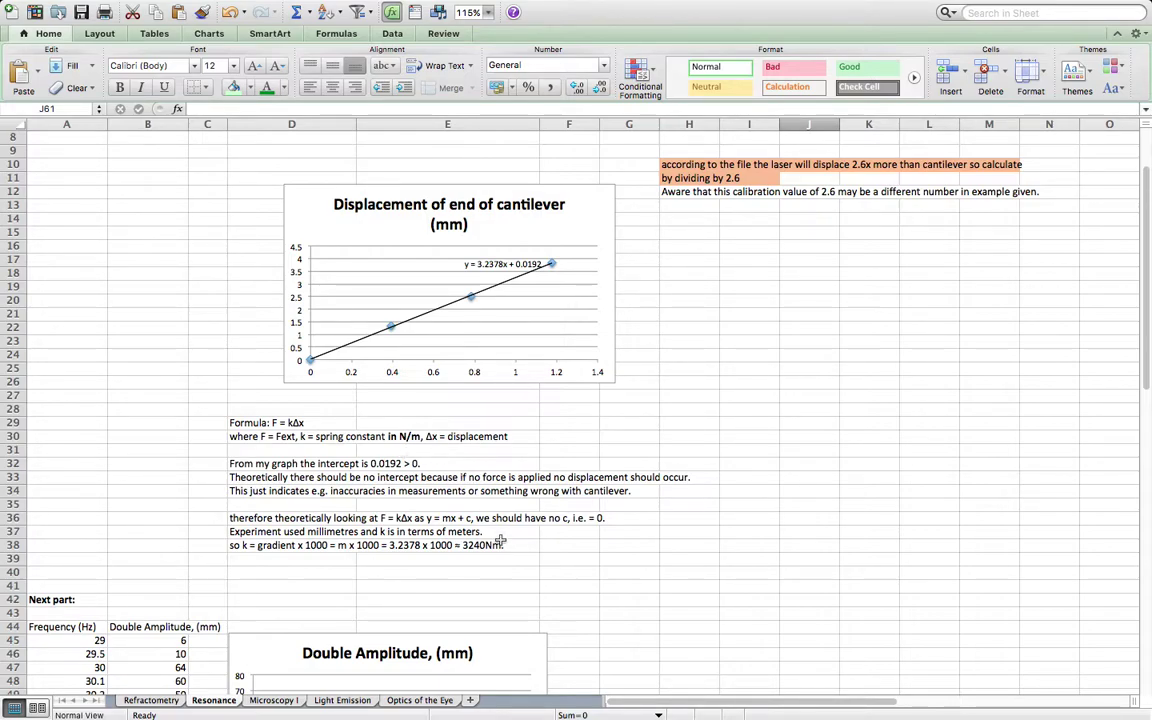
scroll(497, 545, "down", 1)
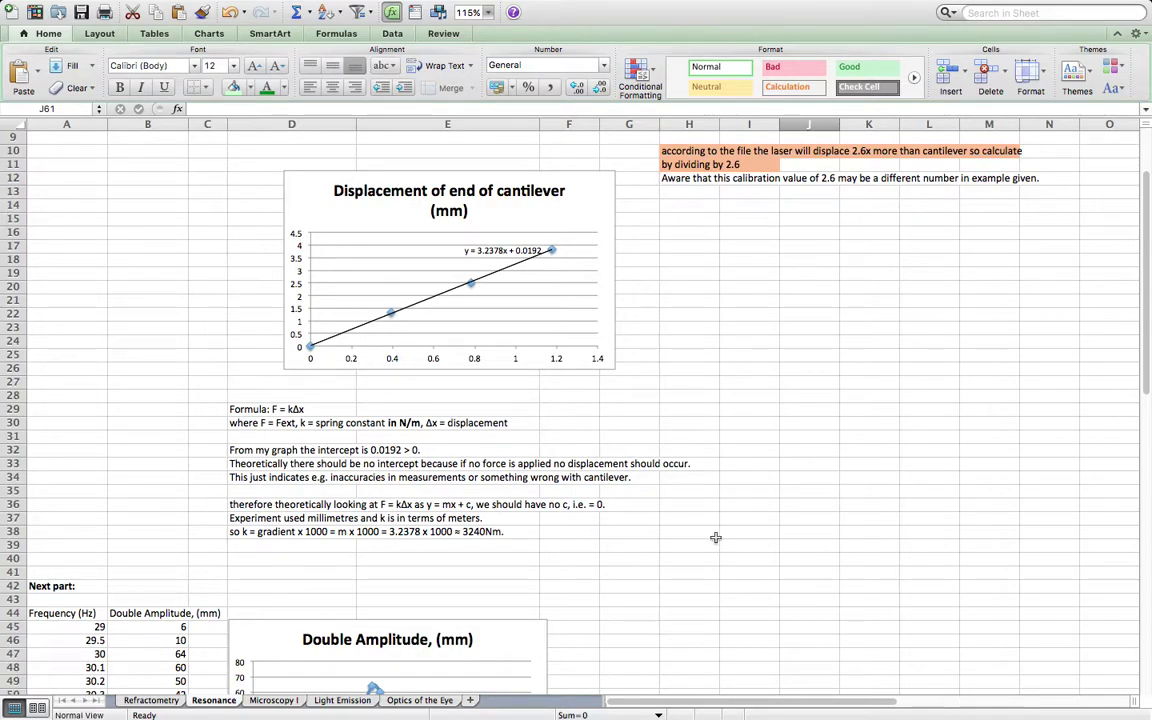
scroll(644, 486, "down", 2)
scroll(265, 451, "down", 5)
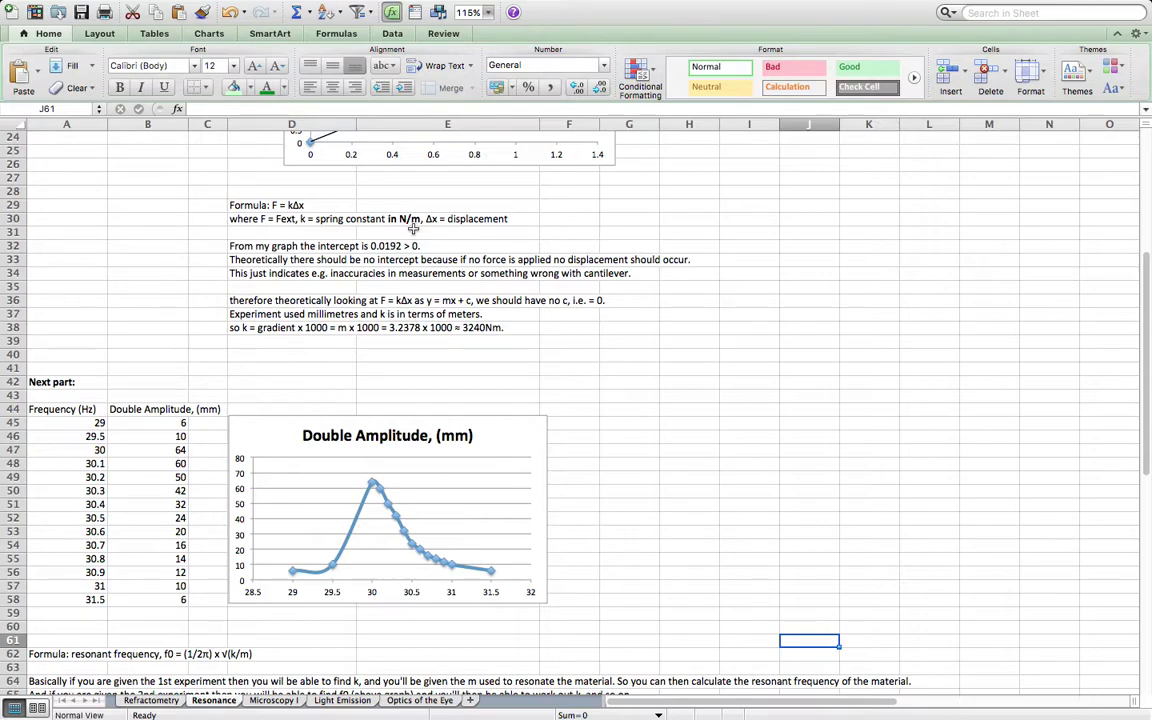
scroll(699, 367, "up", 1)
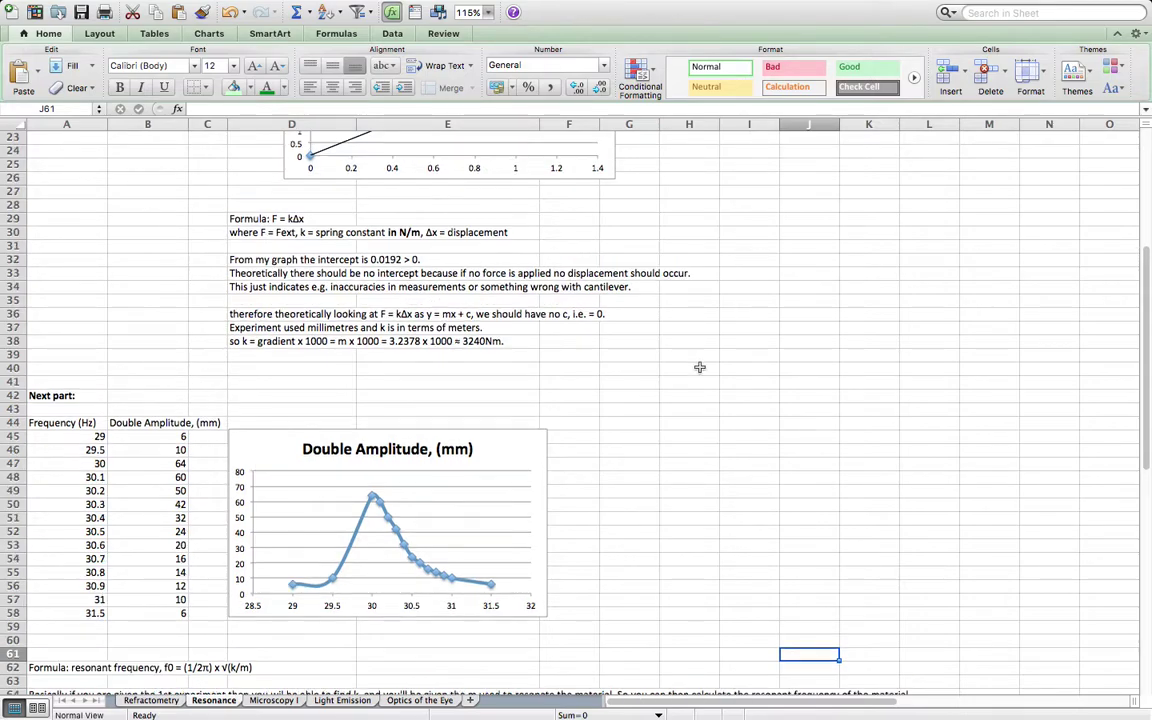
scroll(700, 367, "up", 10)
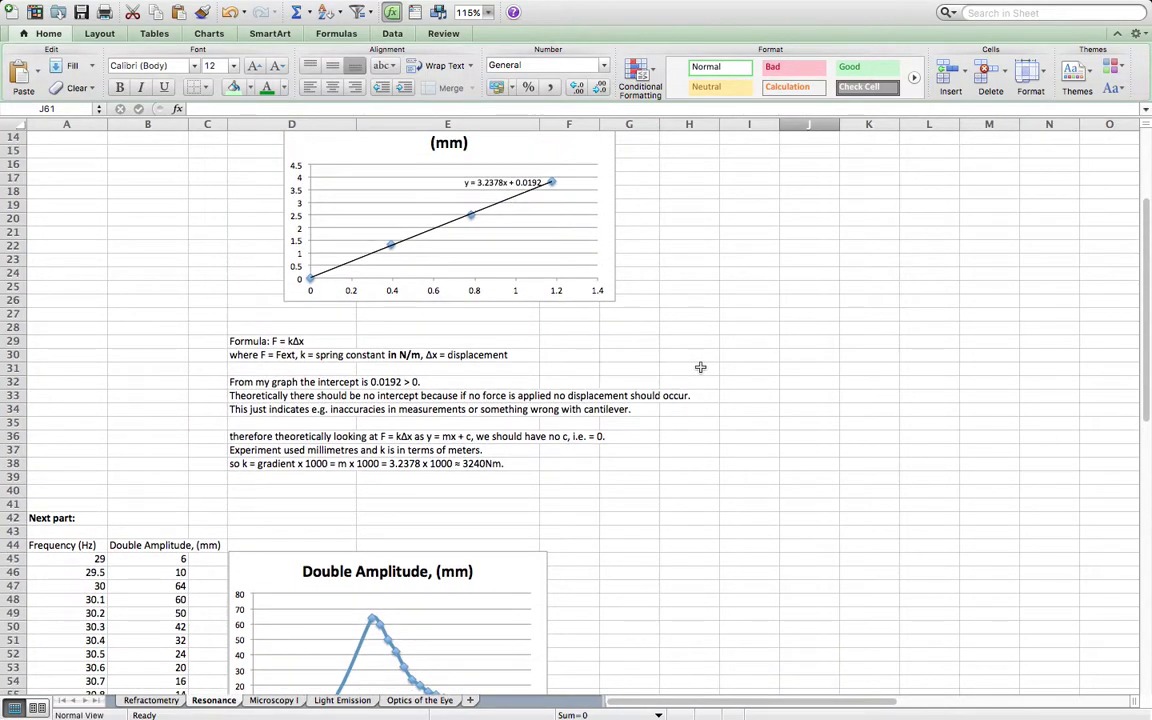
scroll(695, 348, "up", 4)
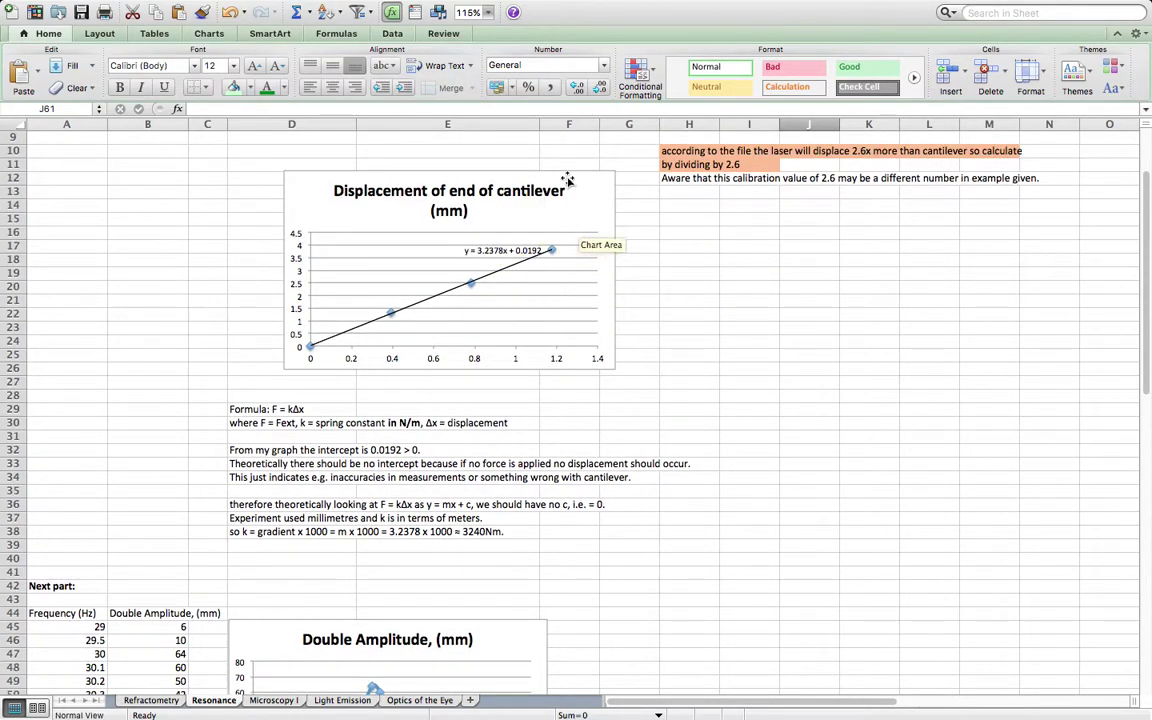
Step: Correct the unit of the spring constant result in cell D38 so that it reads 3240N/m
scroll(737, 380, "down", 7)
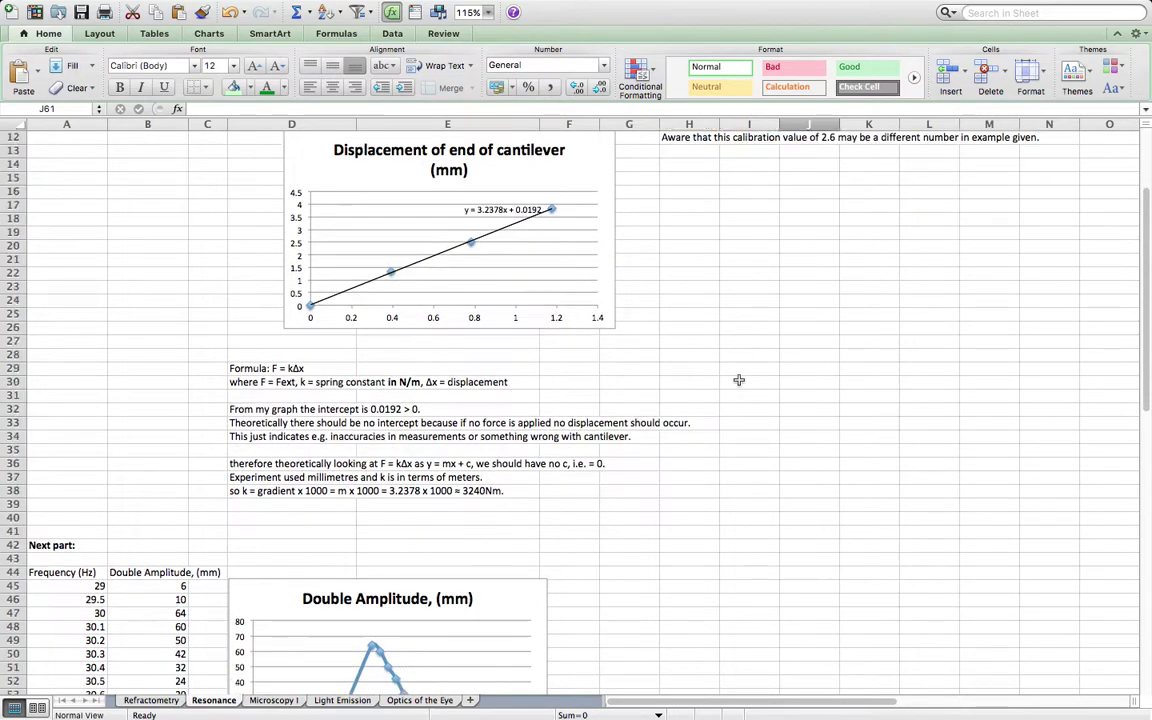
scroll(687, 438, "down", 4)
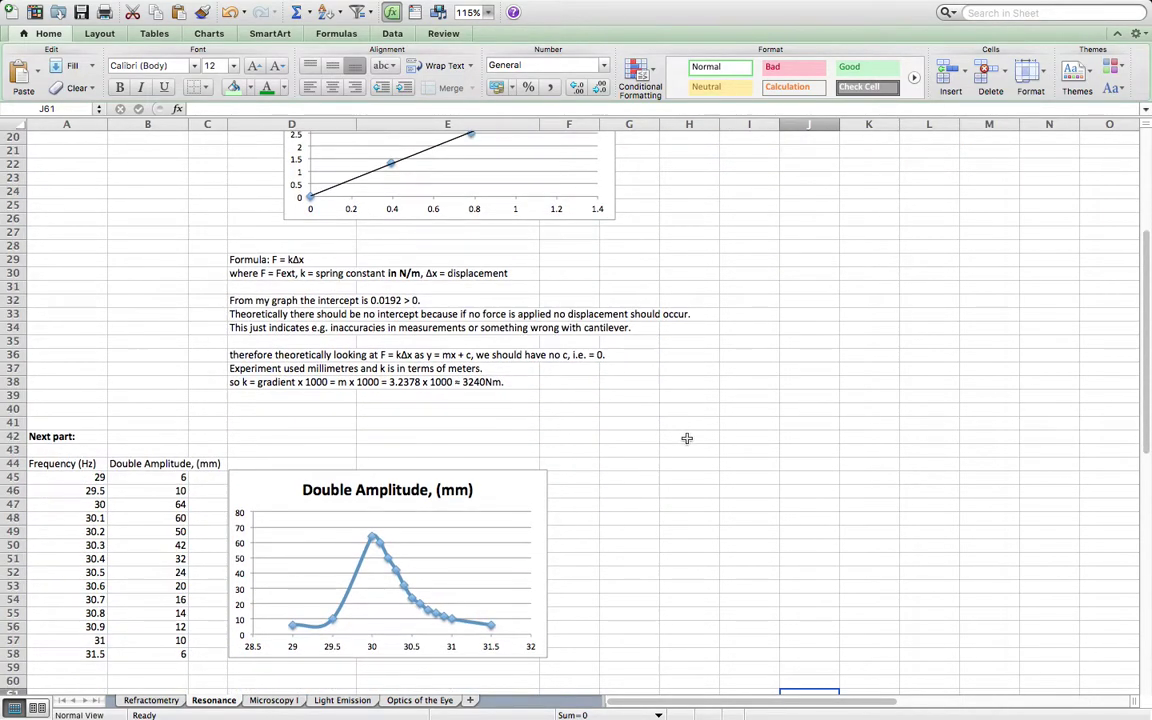
left_click(490, 382)
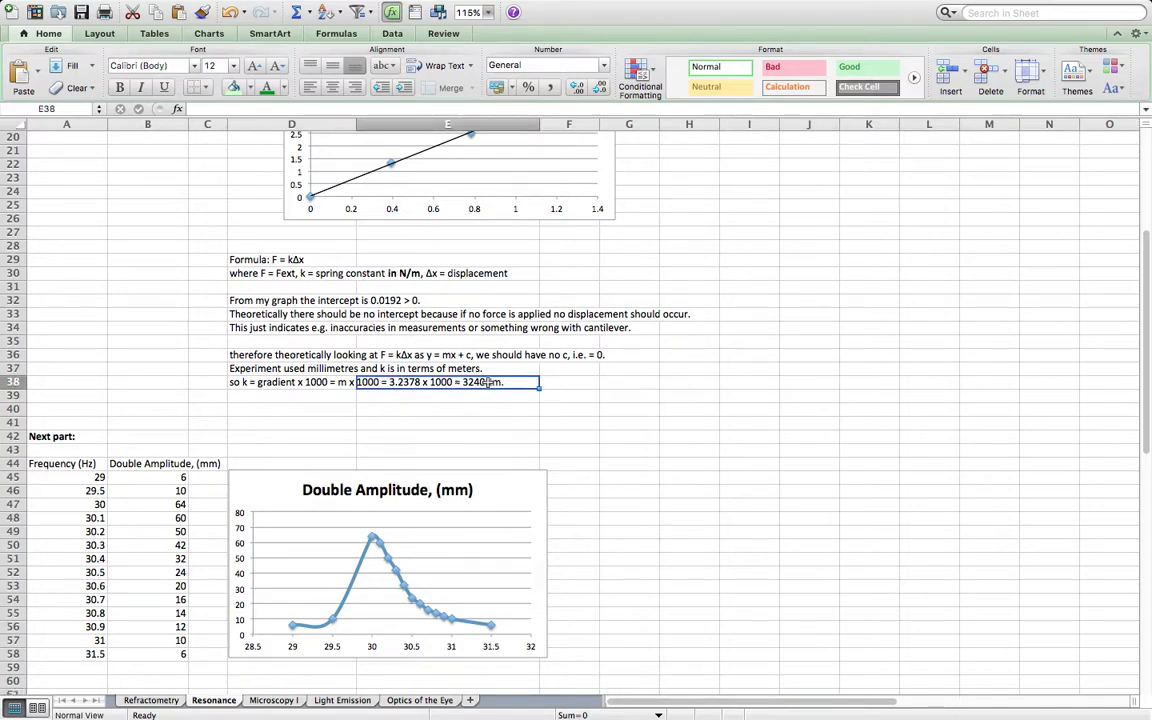
left_click(241, 383)
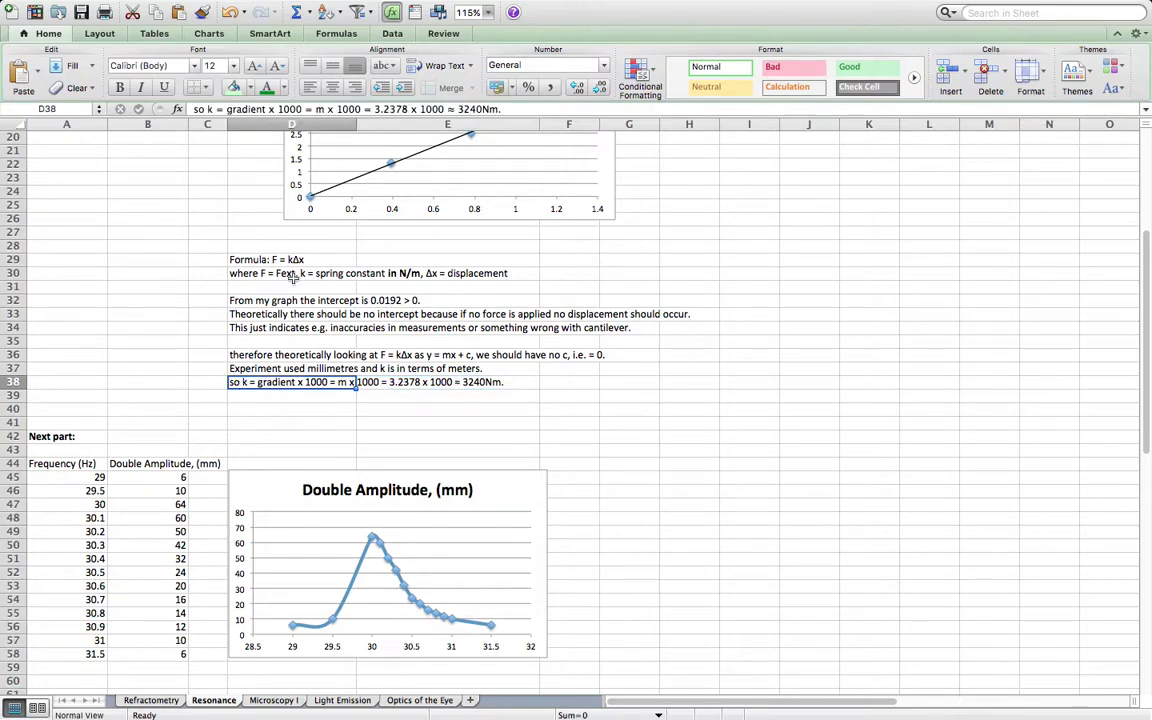
left_click(493, 109)
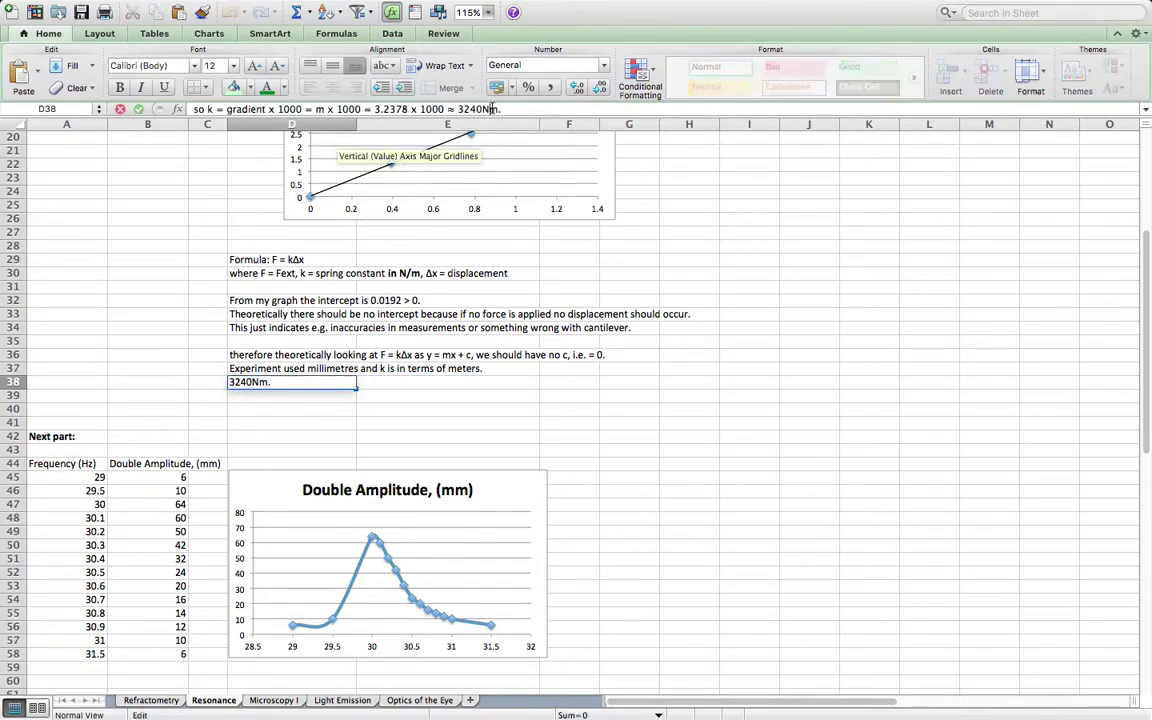
type("/")
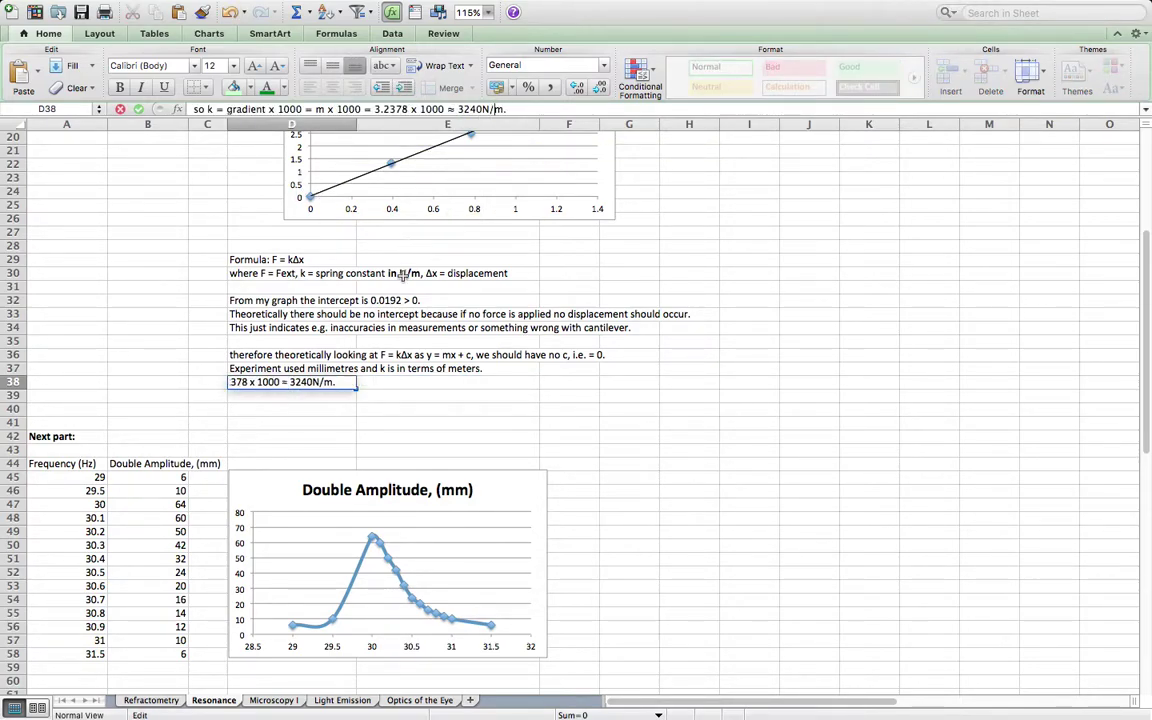
key("Return")
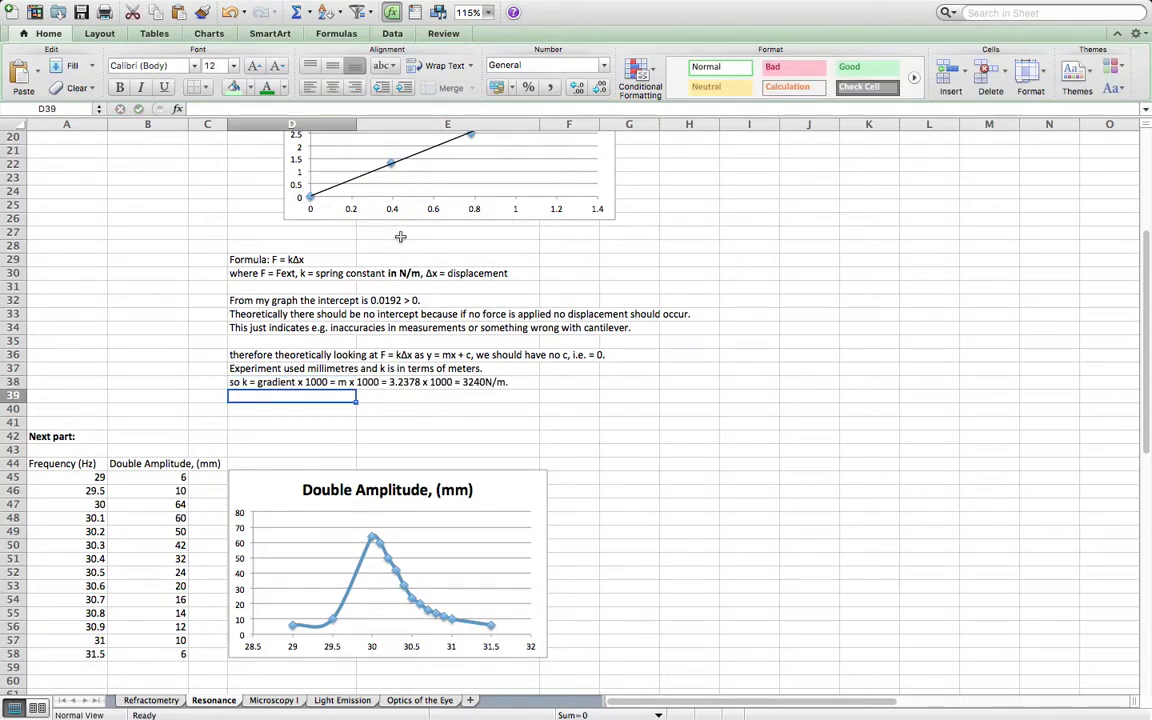
Step: Check the cantilever graph against the spring constant calculation, and examine the double amplitude graph with the resonant frequency formula
scroll(567, 236, "up", 4)
scroll(567, 236, "up", 2)
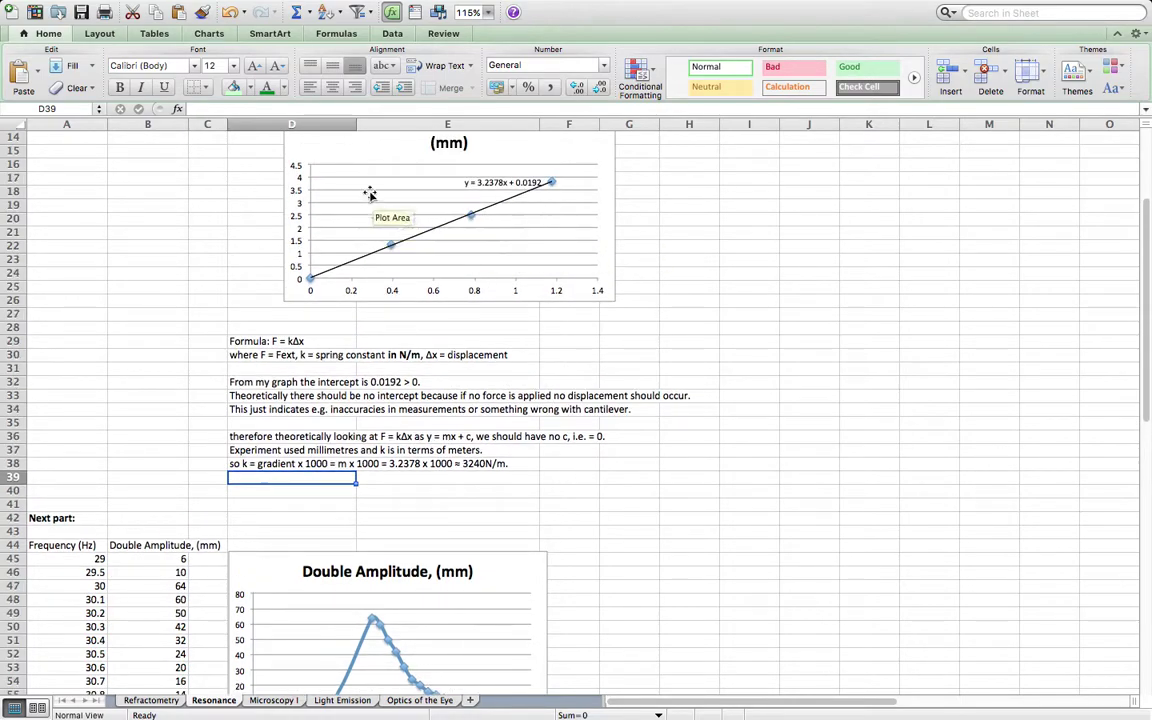
scroll(595, 191, "up", 5)
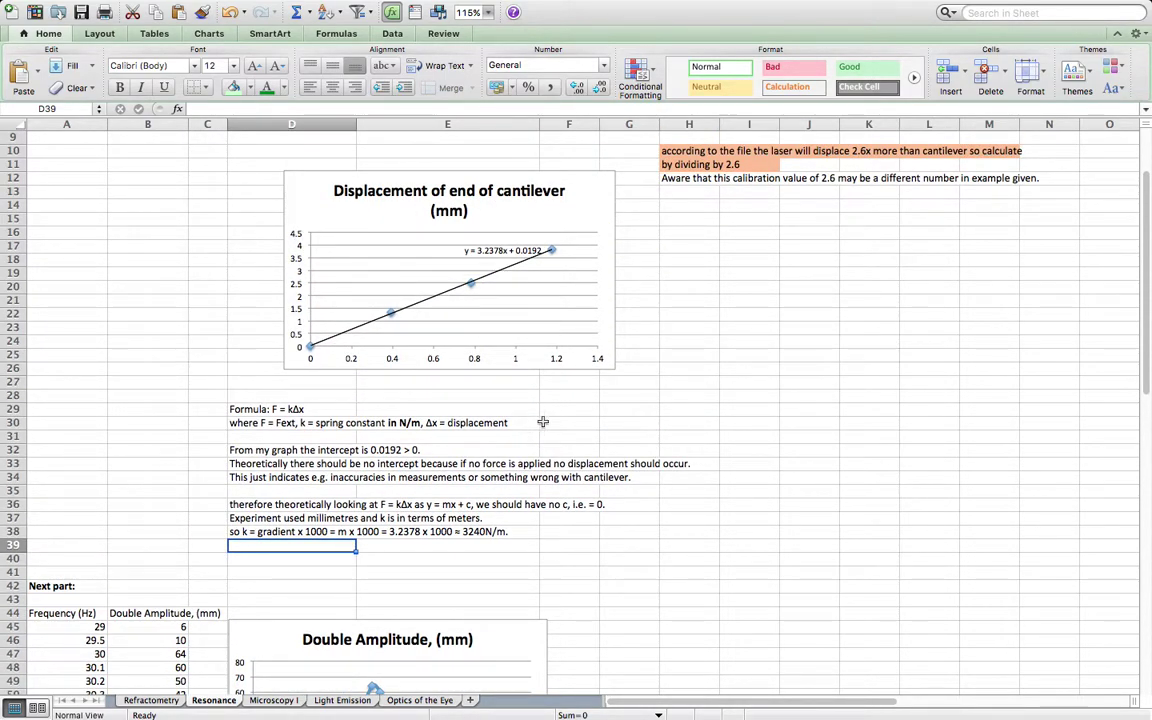
scroll(494, 380, "down", 10)
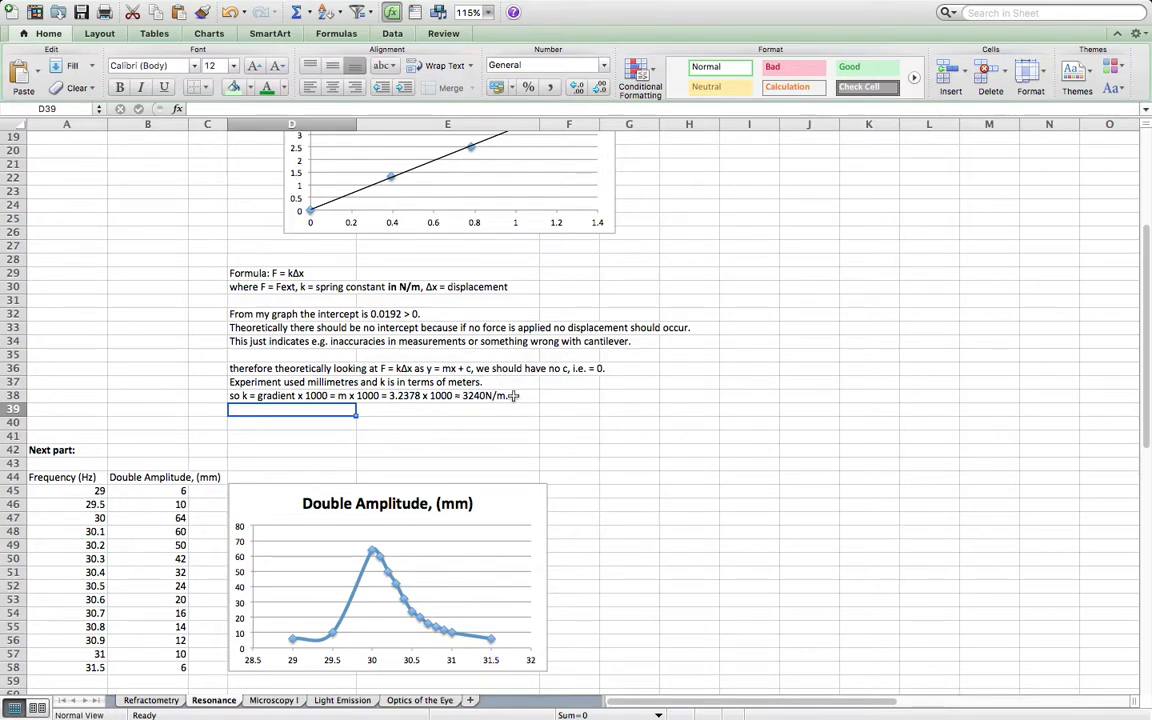
left_click(586, 423)
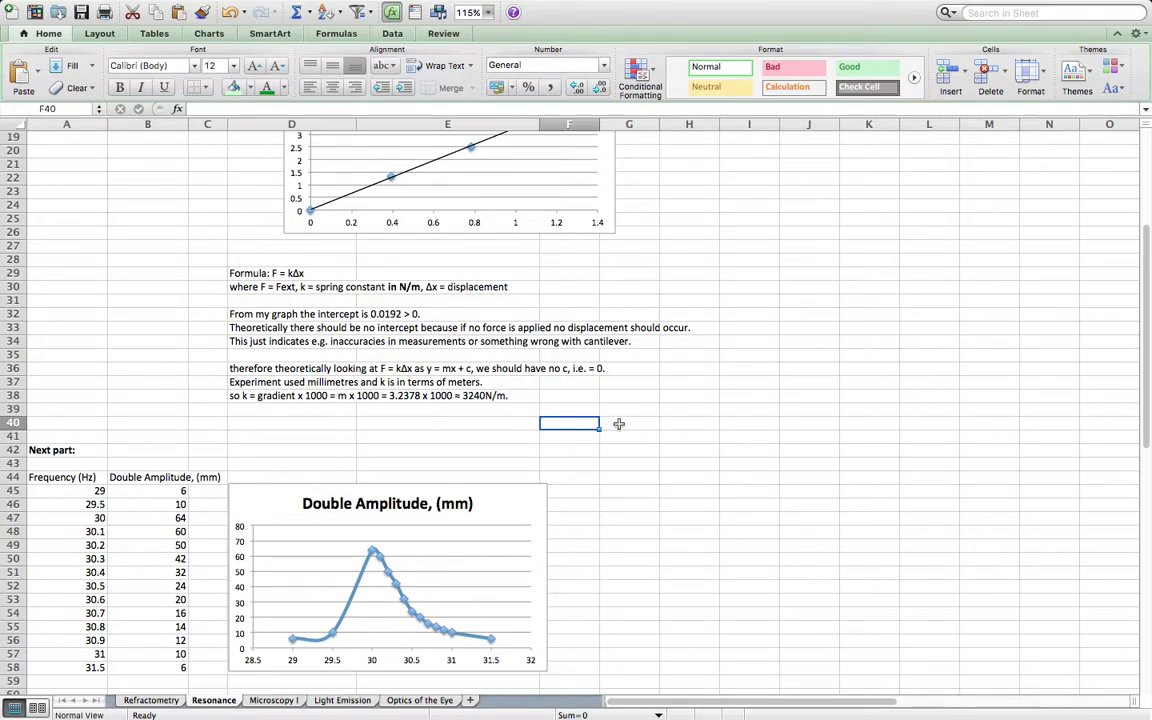
scroll(612, 390, "down", 5)
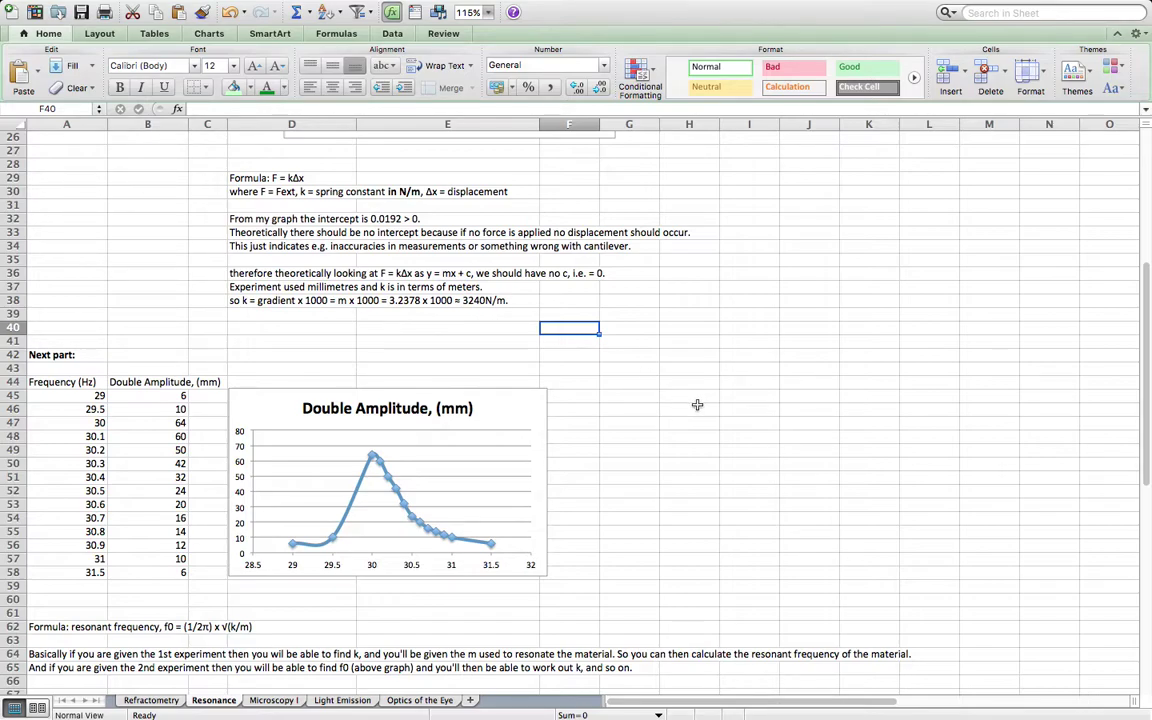
scroll(676, 412, "down", 5)
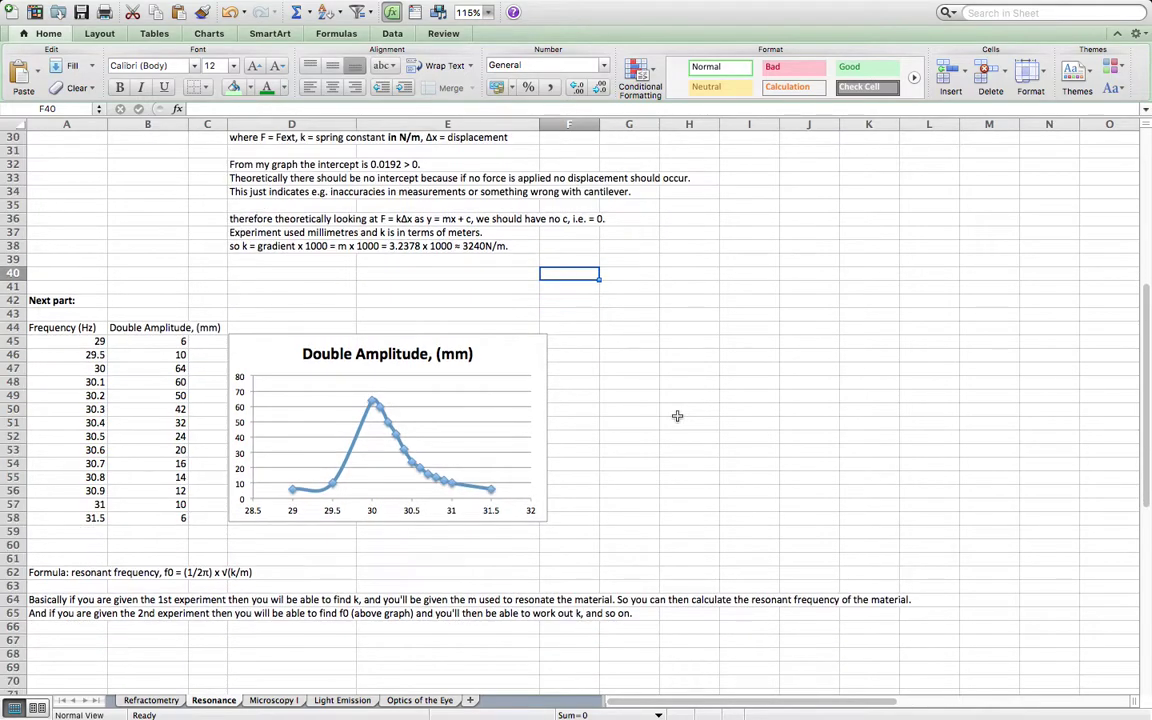
scroll(676, 421, "down", 1)
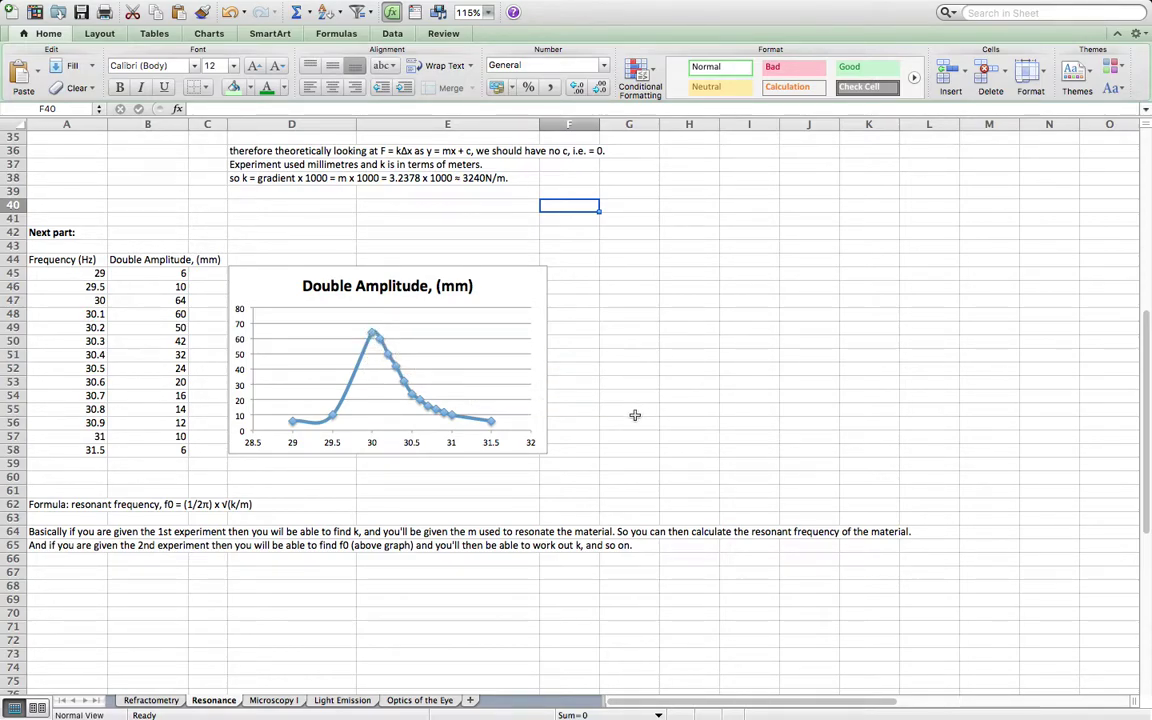
scroll(634, 415, "down", 5)
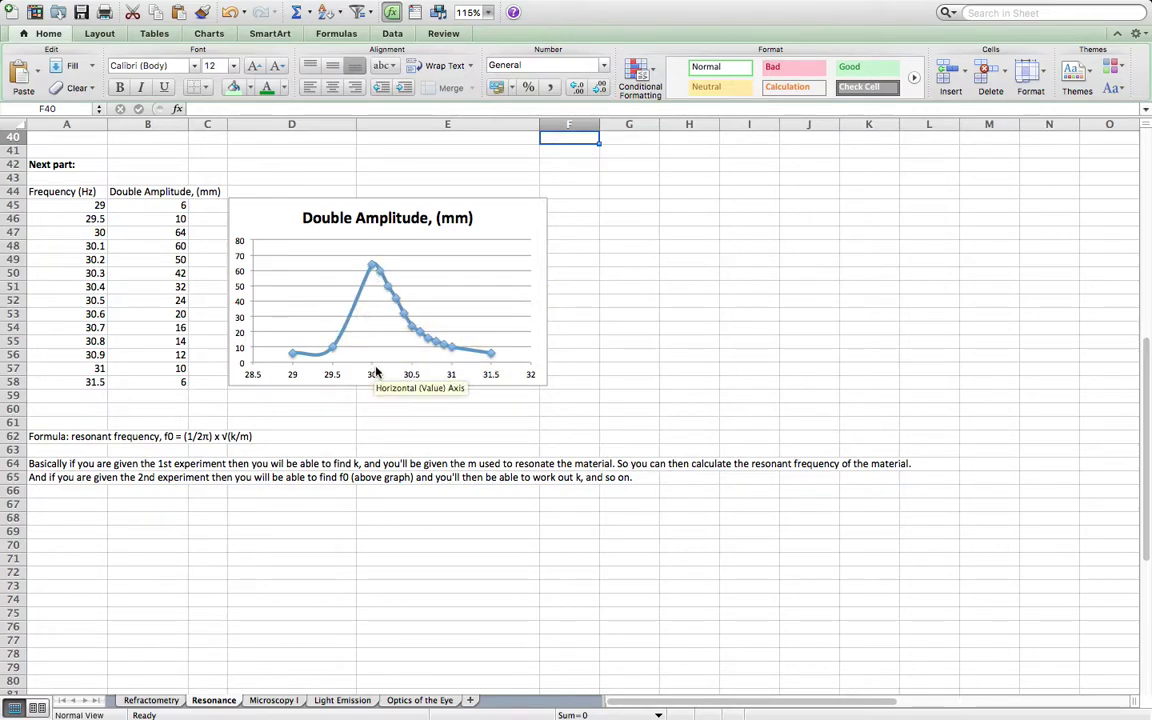
mouse_move(377, 267)
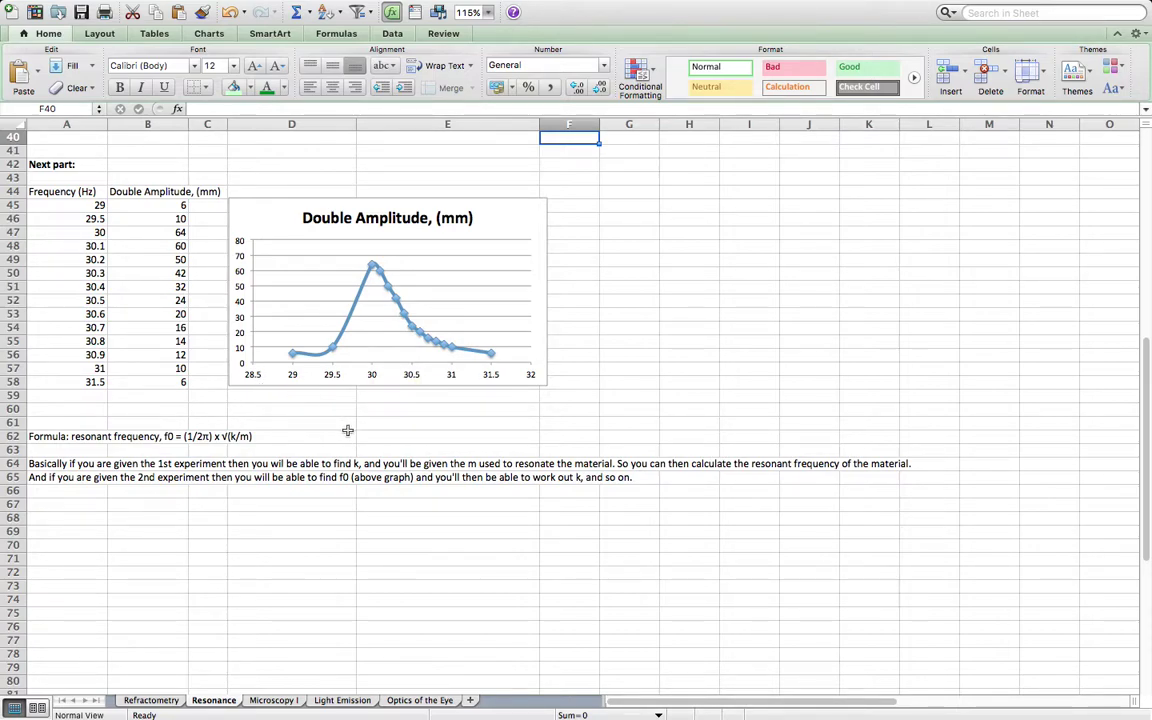
Step: Review both experiments' graphs alongside the notes on finding k and f0 for the resonant frequency formula
scroll(347, 429, "up", 1)
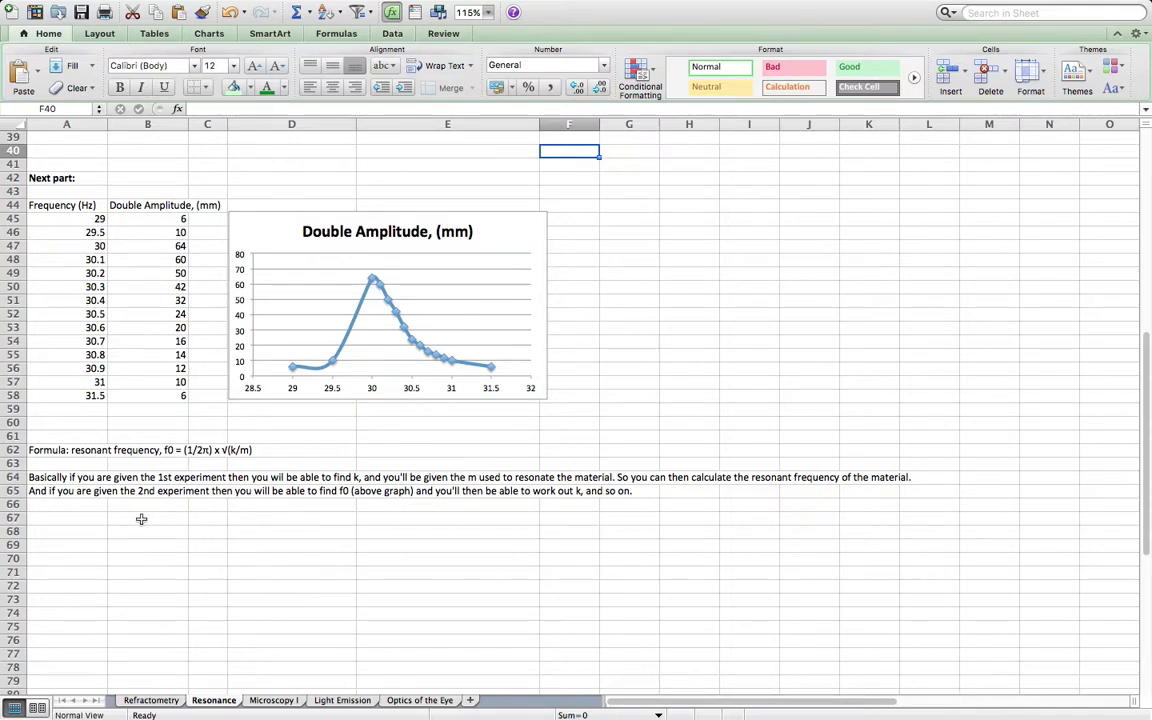
scroll(448, 352, "up", 5)
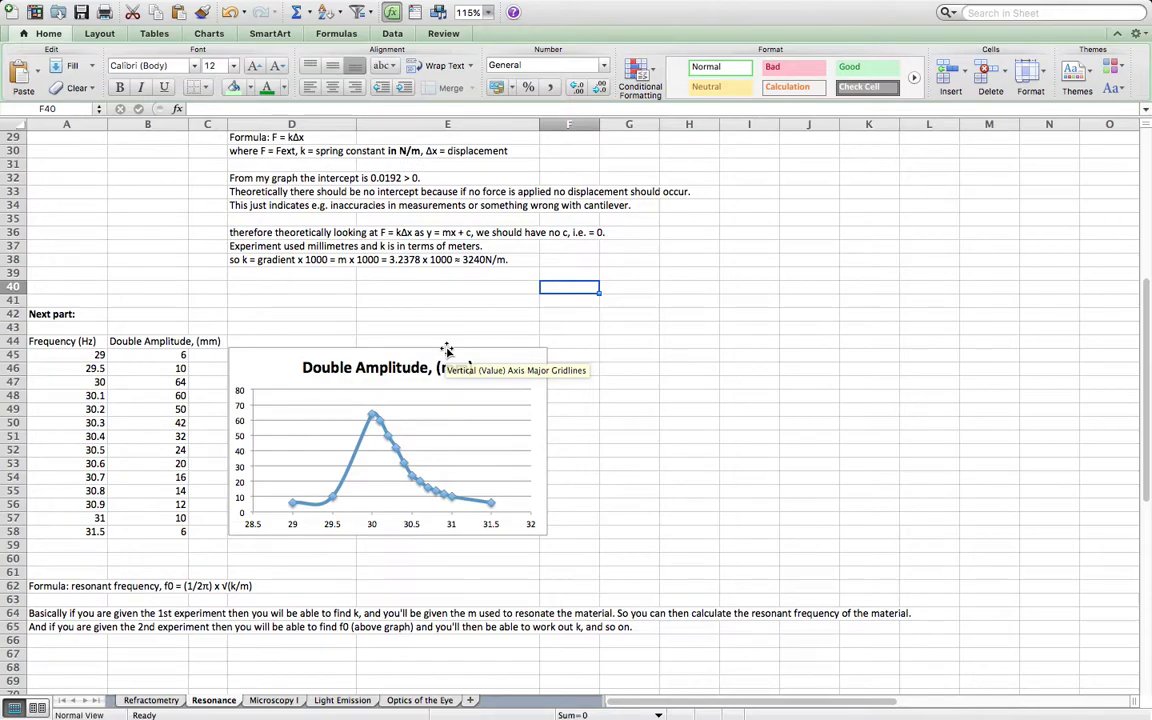
scroll(448, 350, "up", 2)
scroll(448, 350, "up", 7)
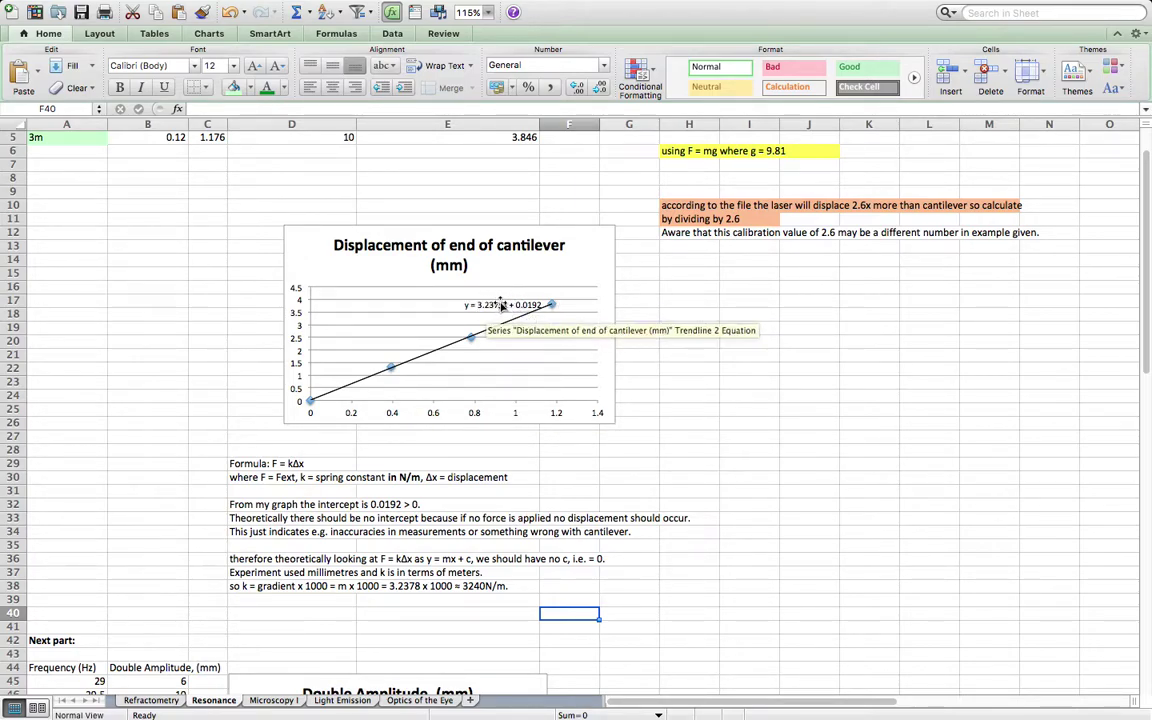
scroll(843, 366, "up", 2)
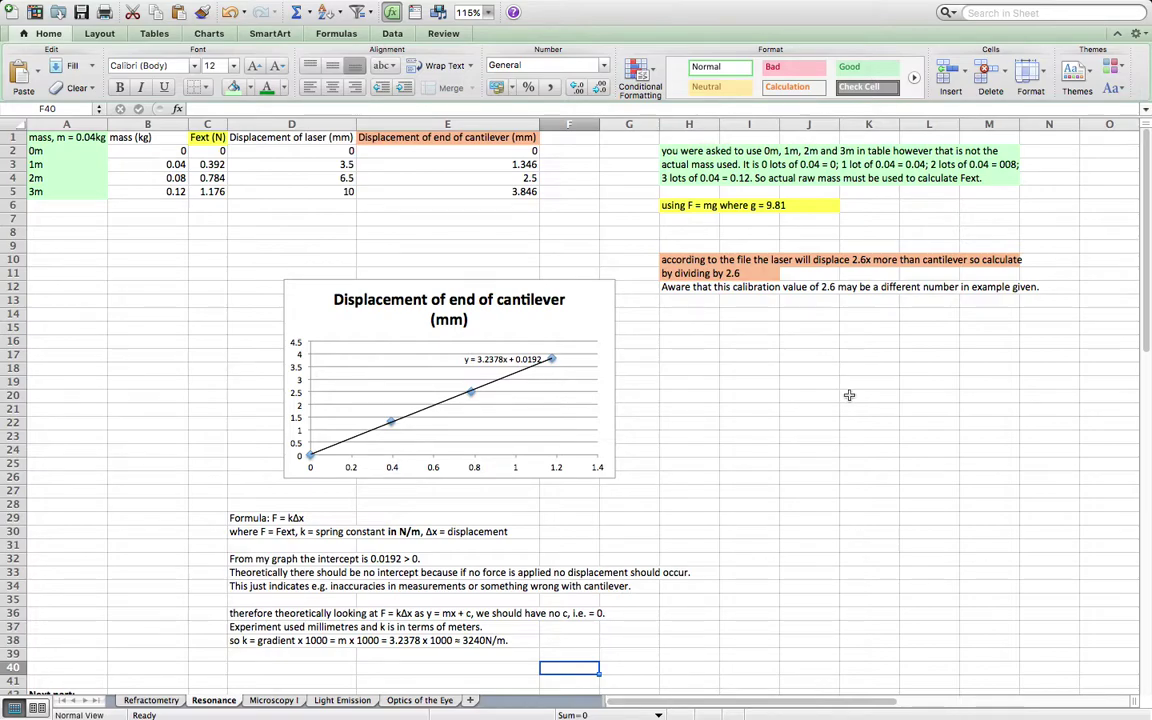
scroll(790, 370, "down", 3)
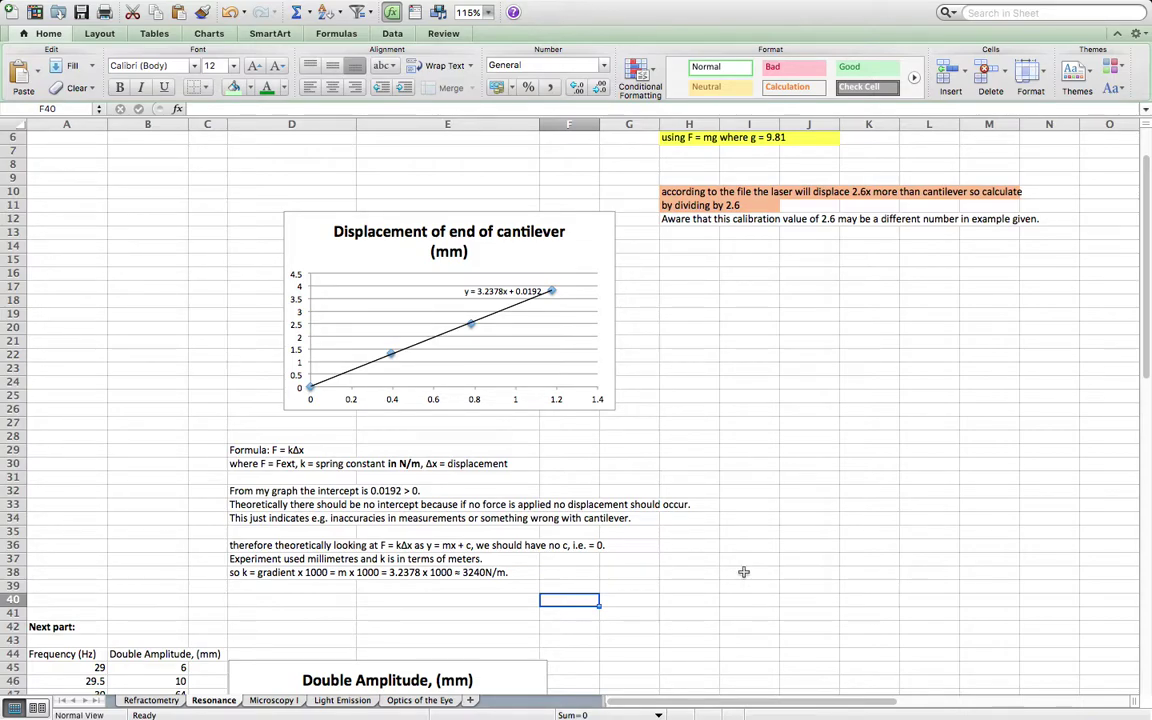
scroll(743, 572, "down", 10)
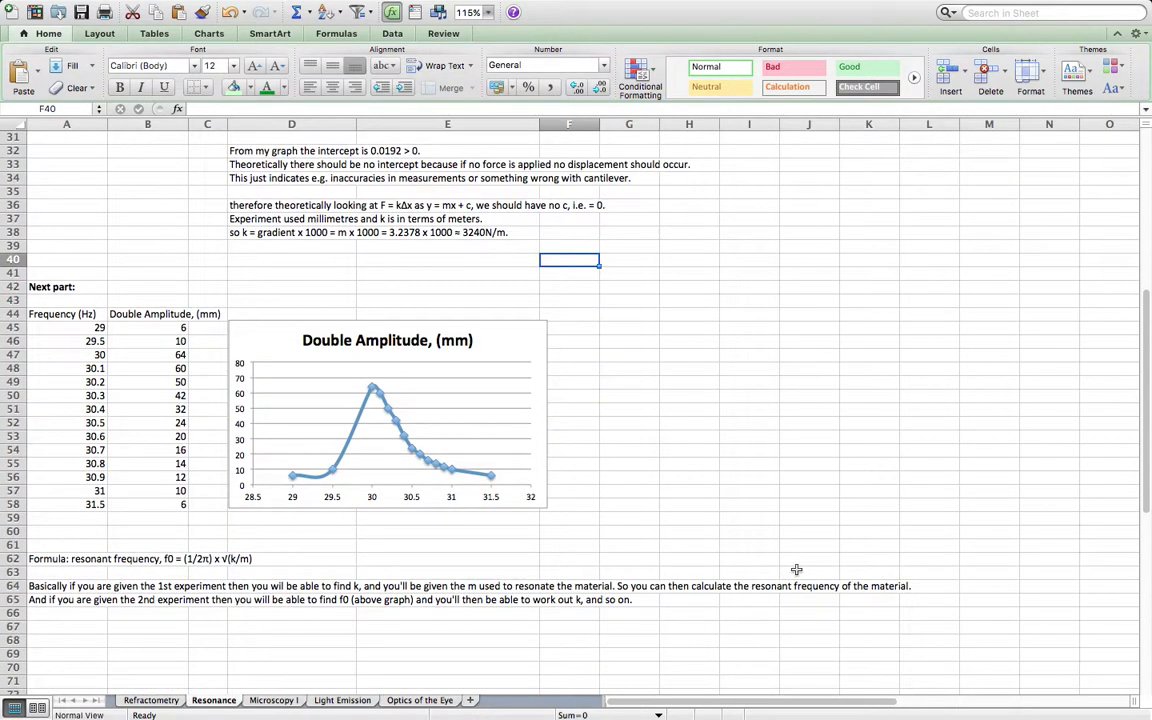
scroll(797, 570, "down", 3)
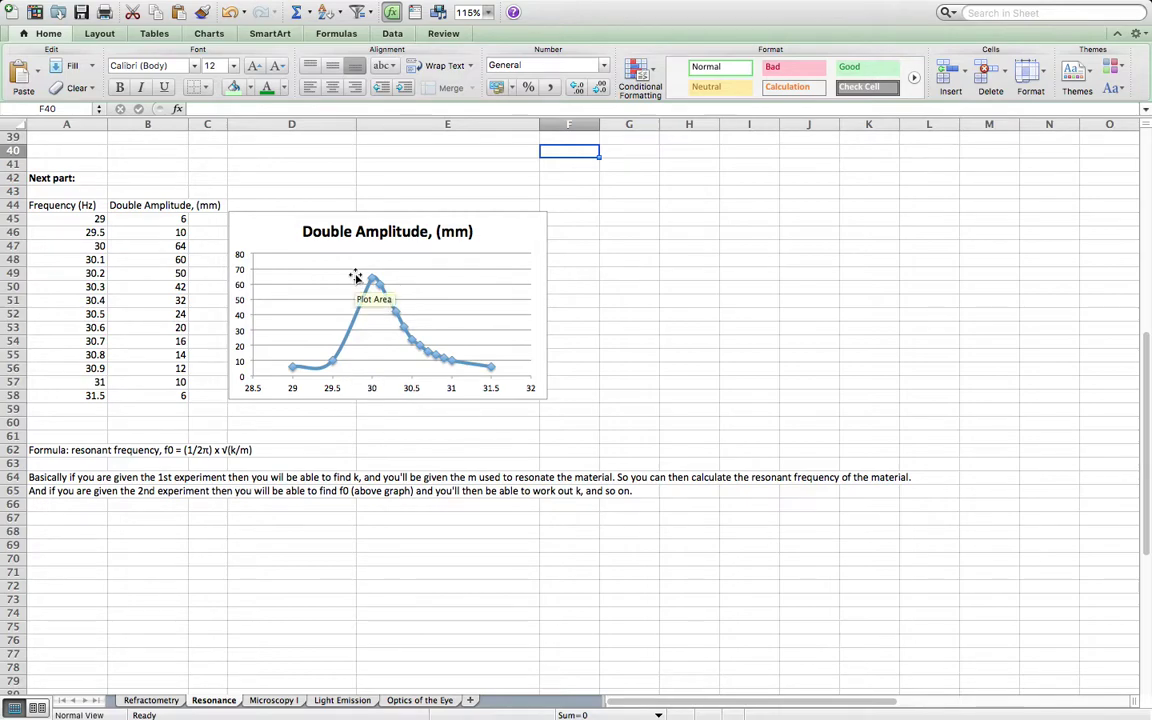
mouse_move(372, 281)
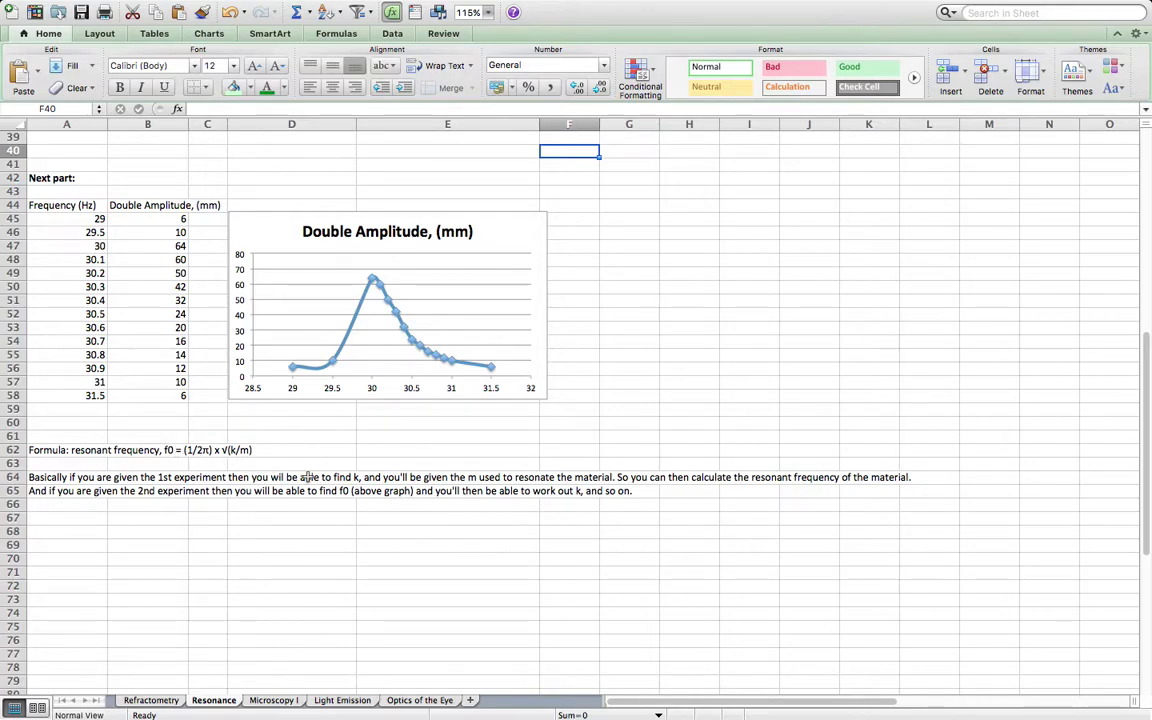
scroll(480, 418, "up", 4)
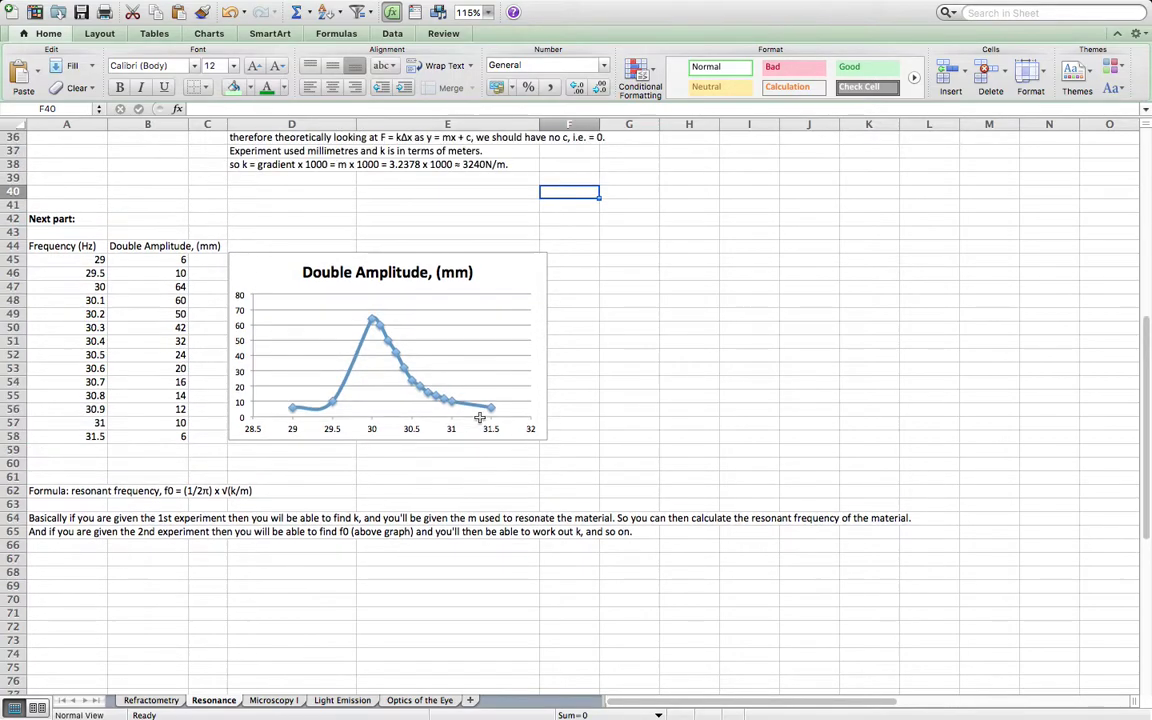
scroll(480, 418, "up", 8)
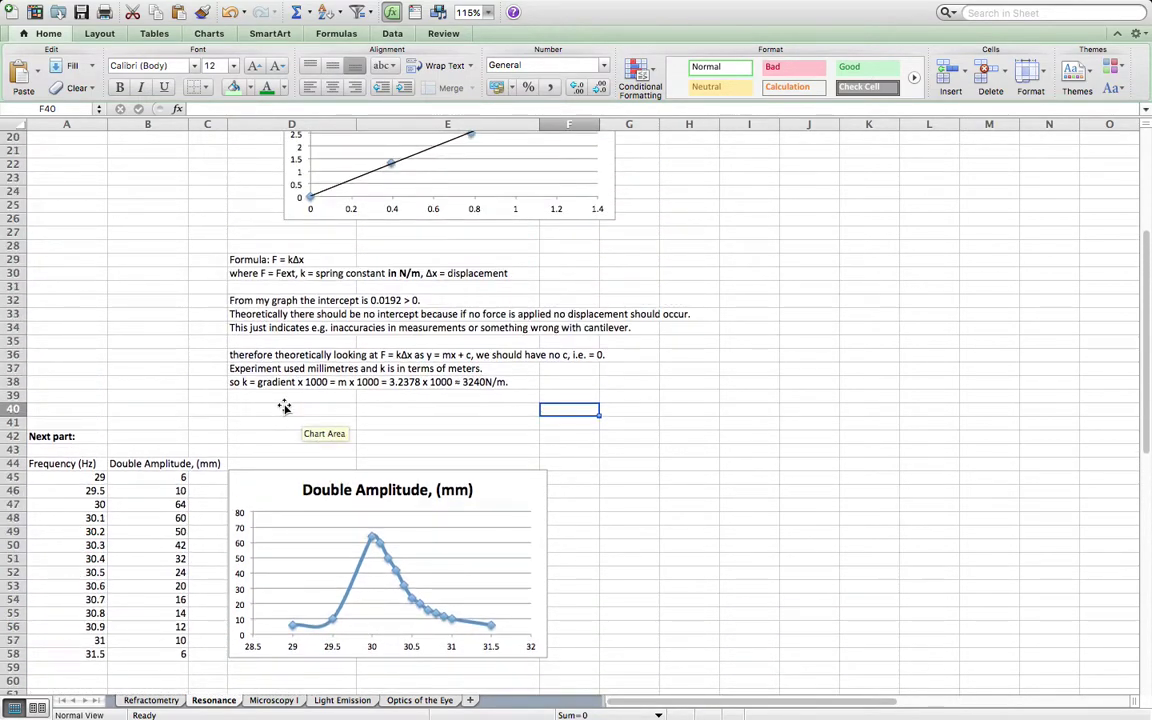
scroll(550, 398, "up", 4)
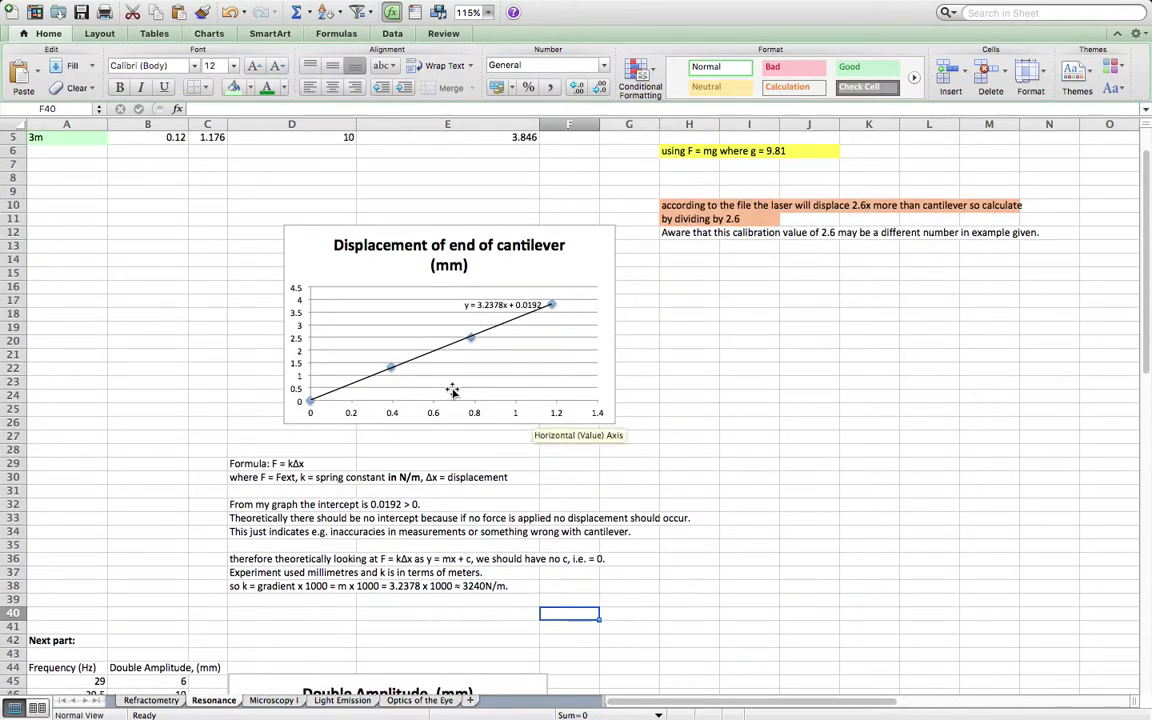
Step: Recheck the Resonance sheet from the cantilever displacement table down to the double amplitude graph and the closing resonant frequency notes
scroll(340, 292, "up", 2)
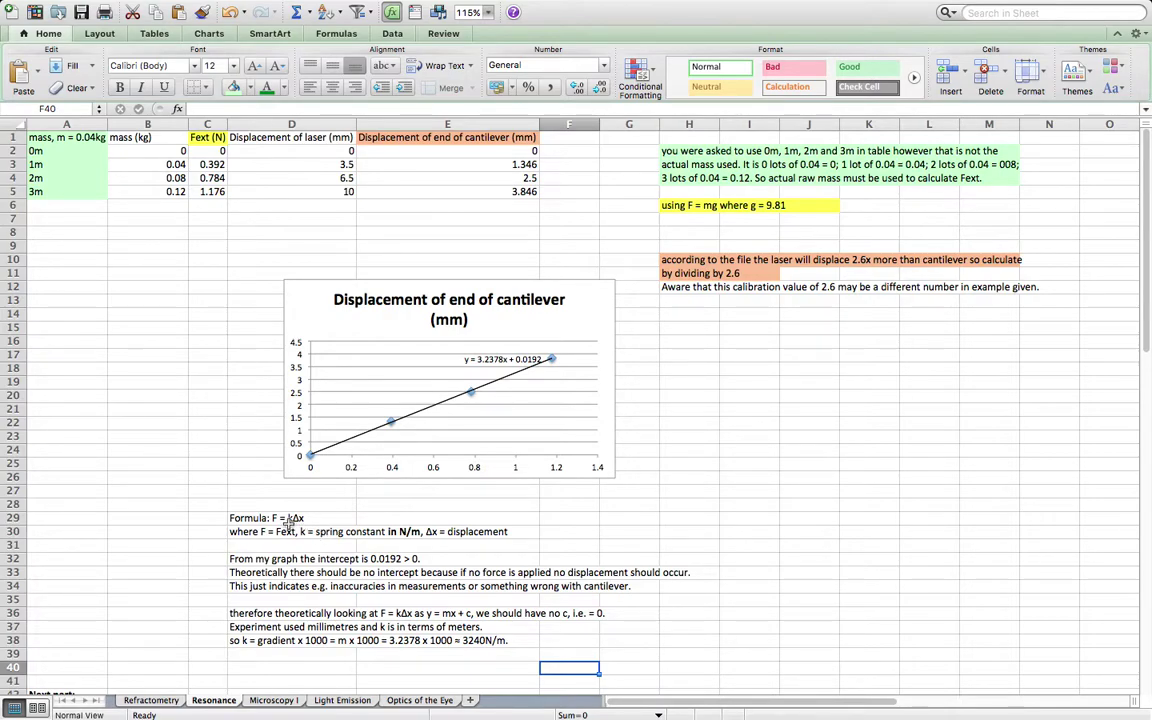
scroll(769, 522, "down", 2)
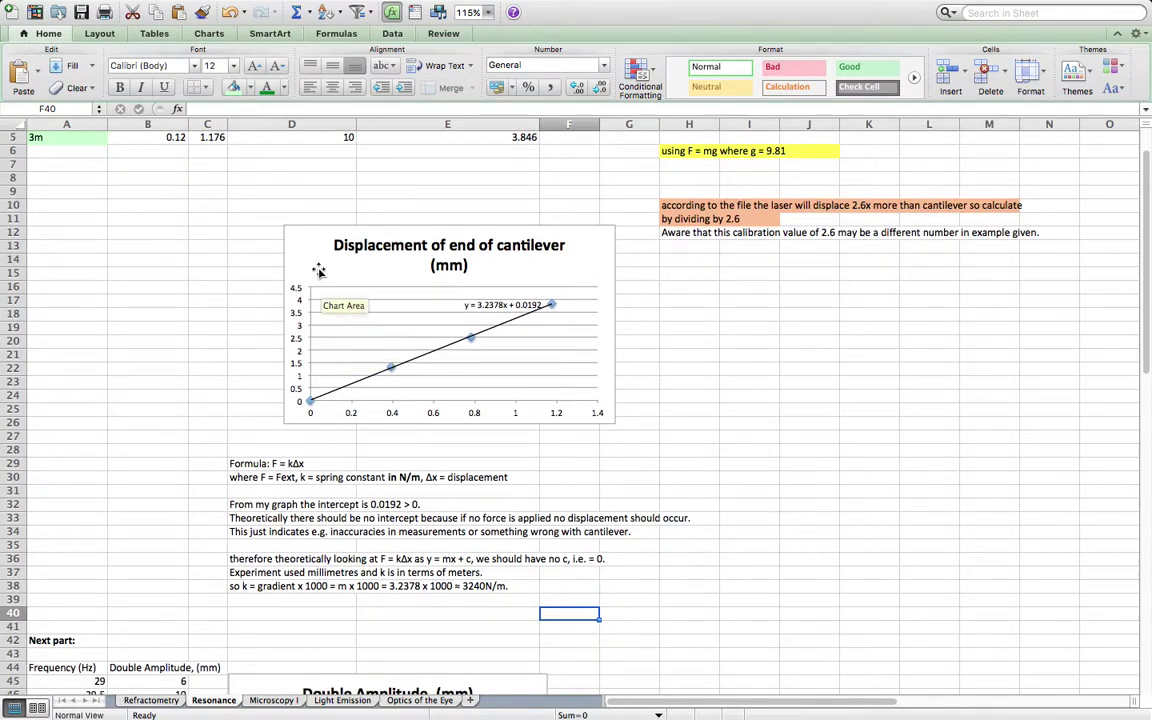
scroll(685, 494, "down", 5)
scroll(688, 496, "down", 15)
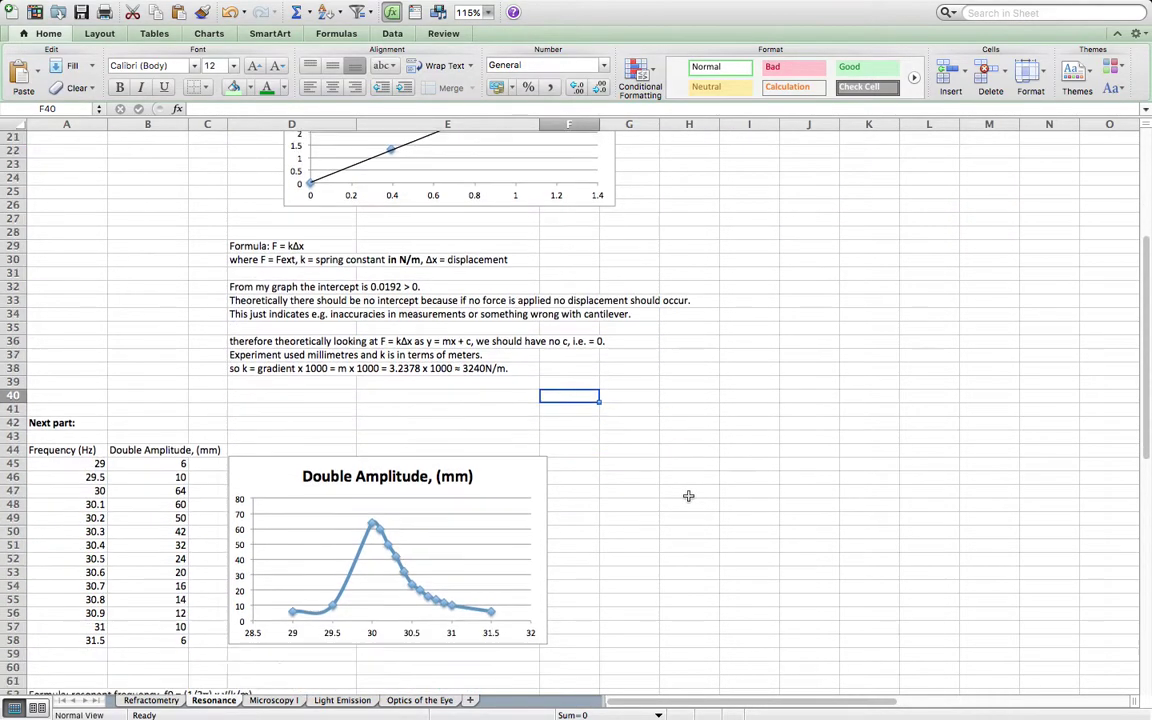
scroll(688, 496, "up", 7)
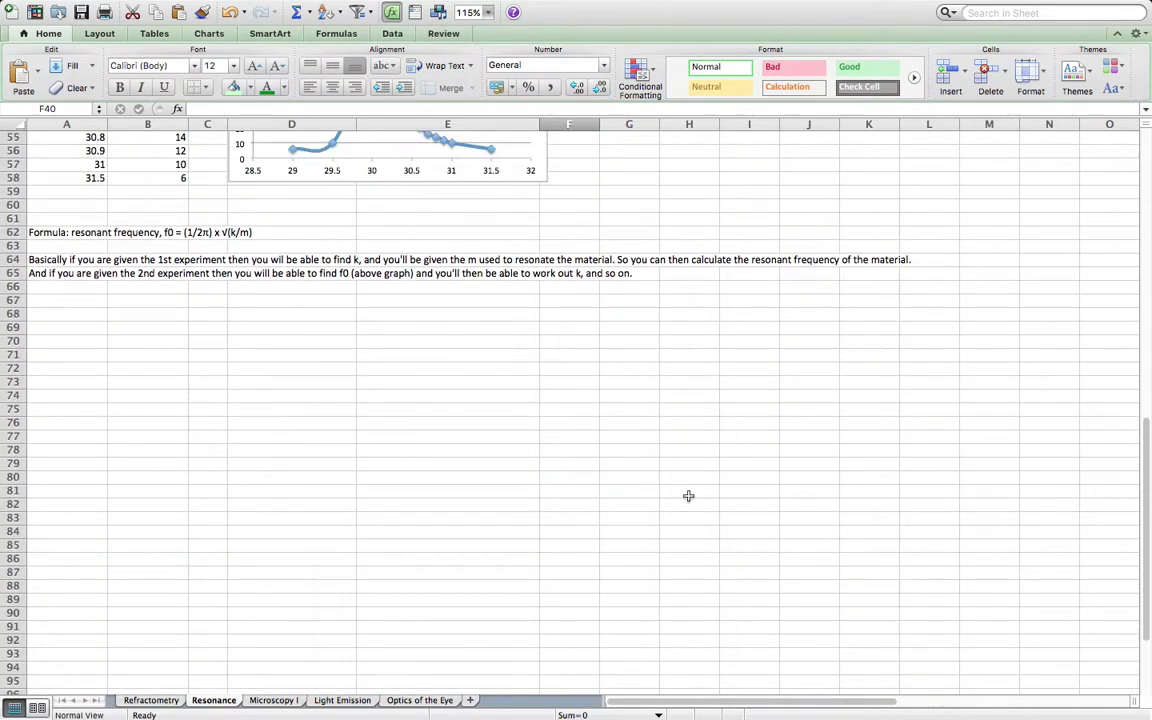
Step: Open the Microscopy I sheet and review the statistics note and the calibration factor formula with its units in row 20
left_click(274, 700)
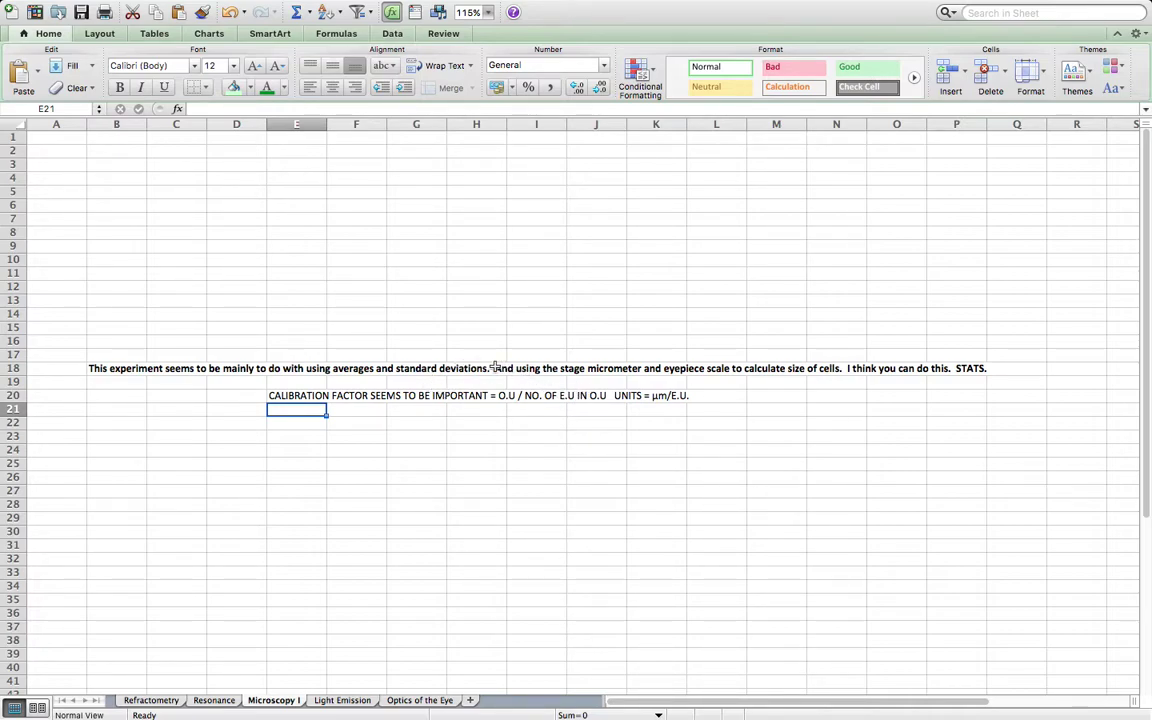
left_click(509, 368)
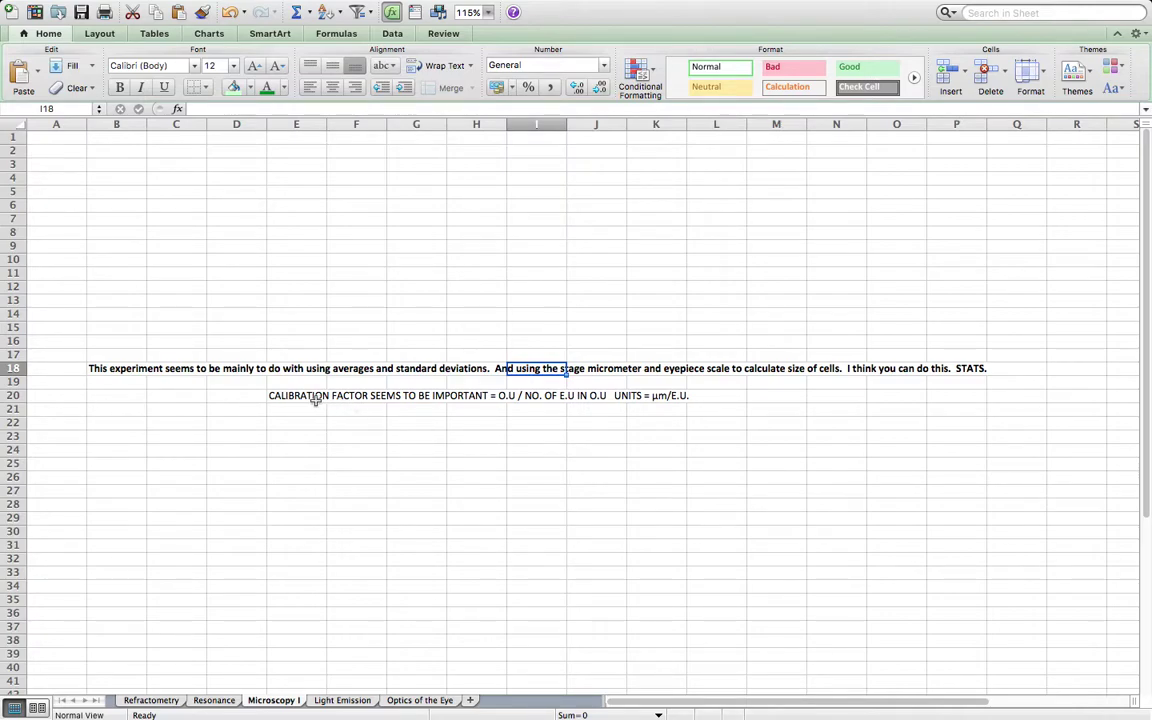
left_click_drag(277, 395, 686, 396)
left_click(576, 459)
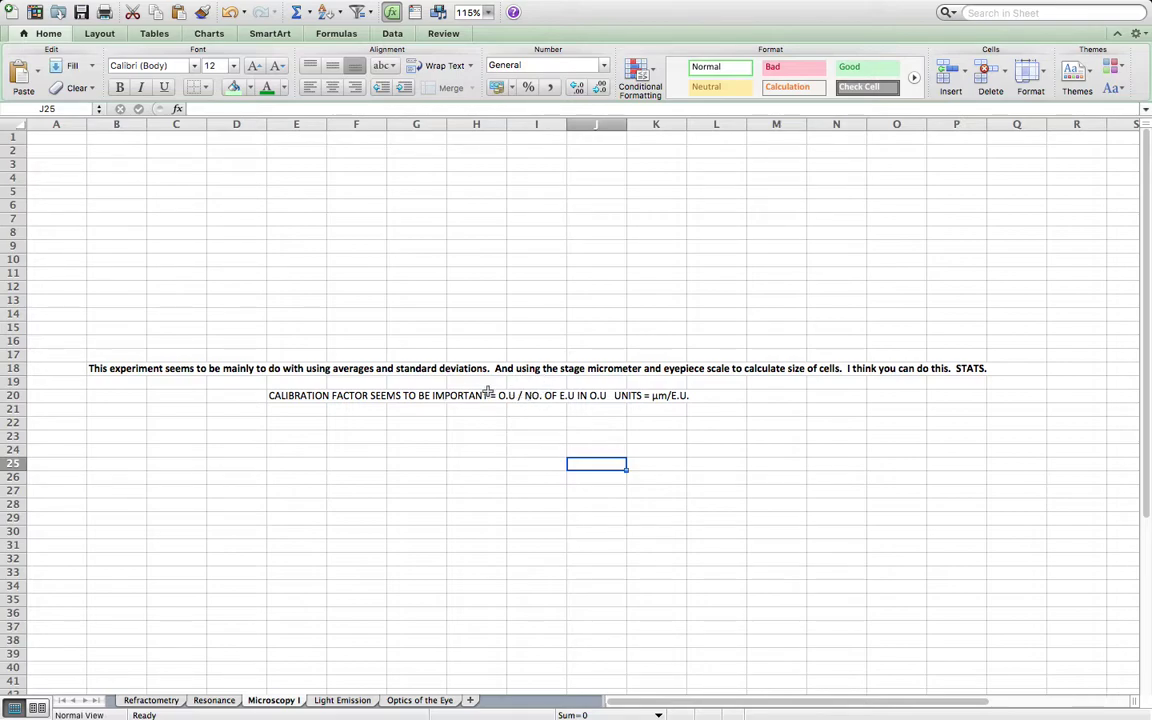
left_click(497, 395)
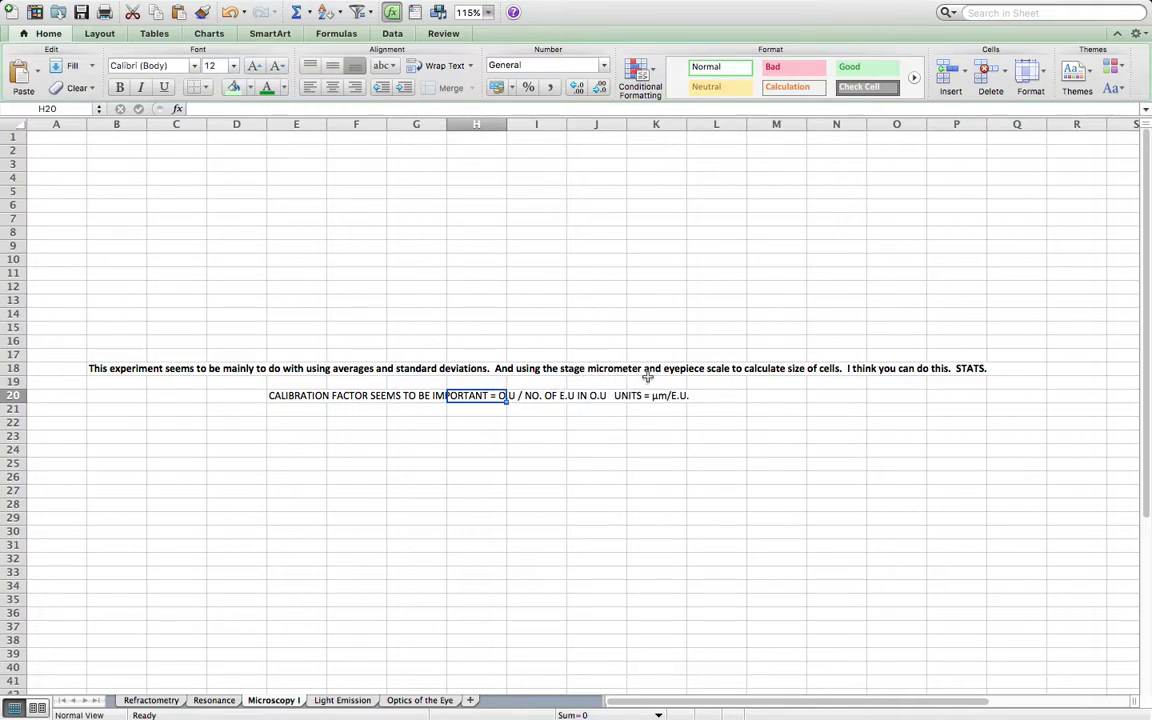
left_click(622, 397)
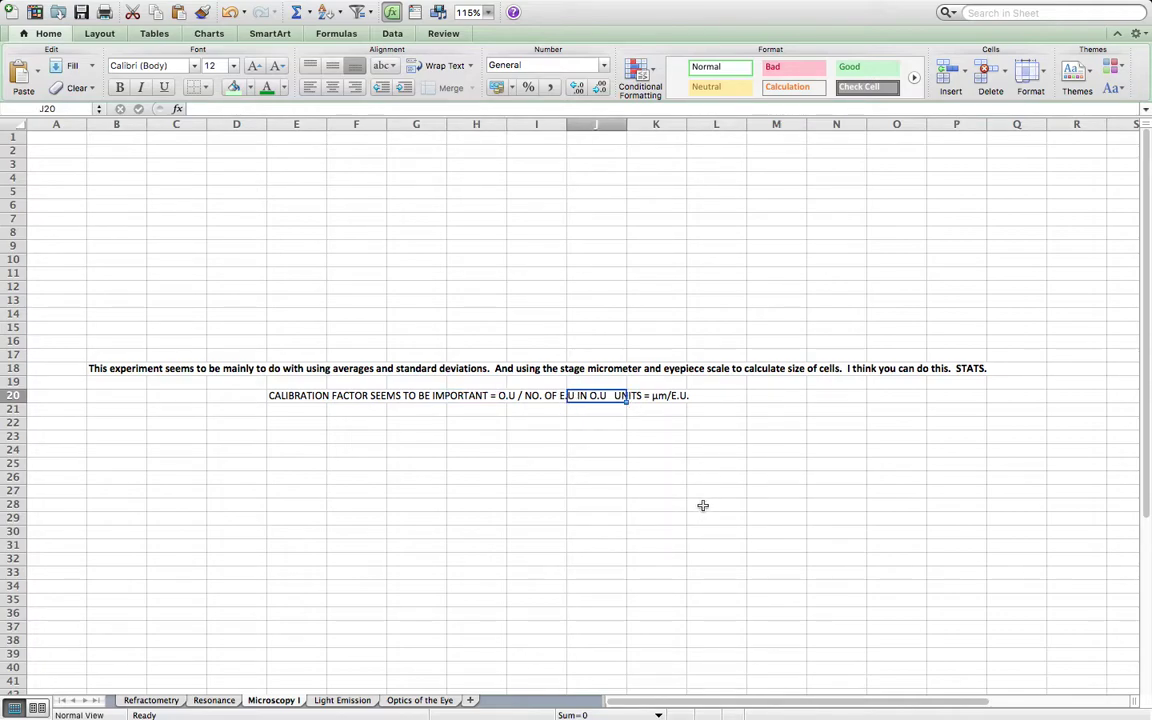
left_click(658, 421)
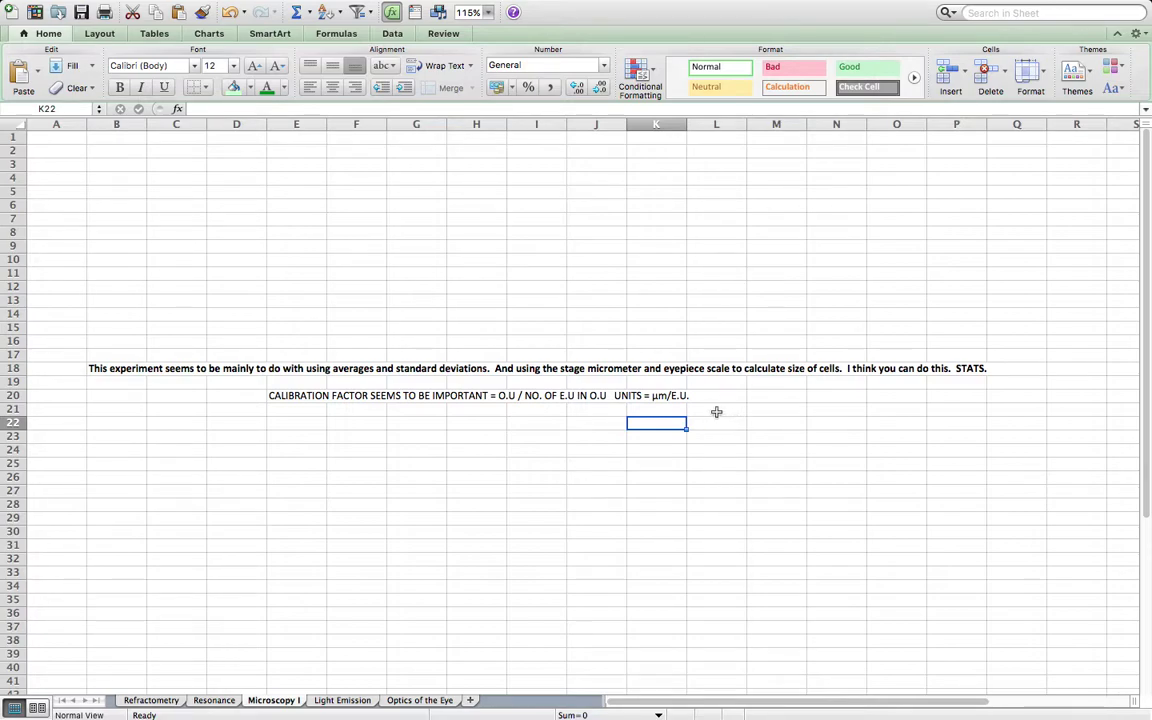
Step: View the Light Emission sheet's notes and open the Optics of the Eye sheet to read its heading about applying formulae
left_click(342, 700)
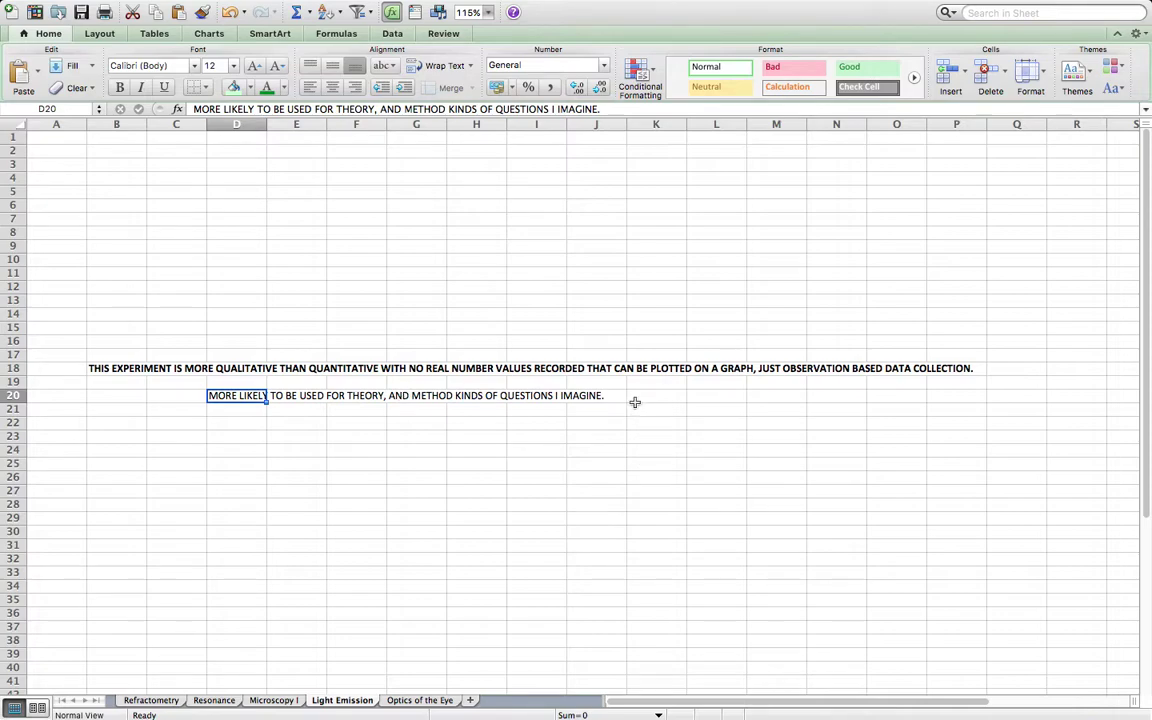
left_click(420, 700)
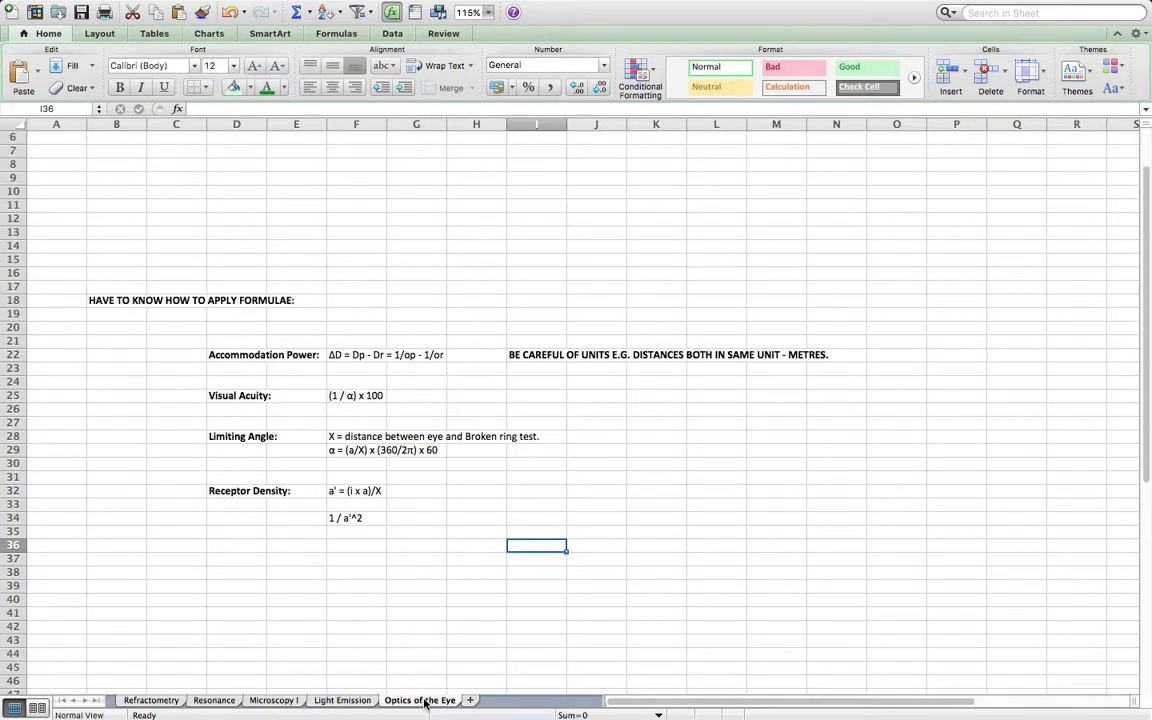
scroll(158, 342, "up", 1)
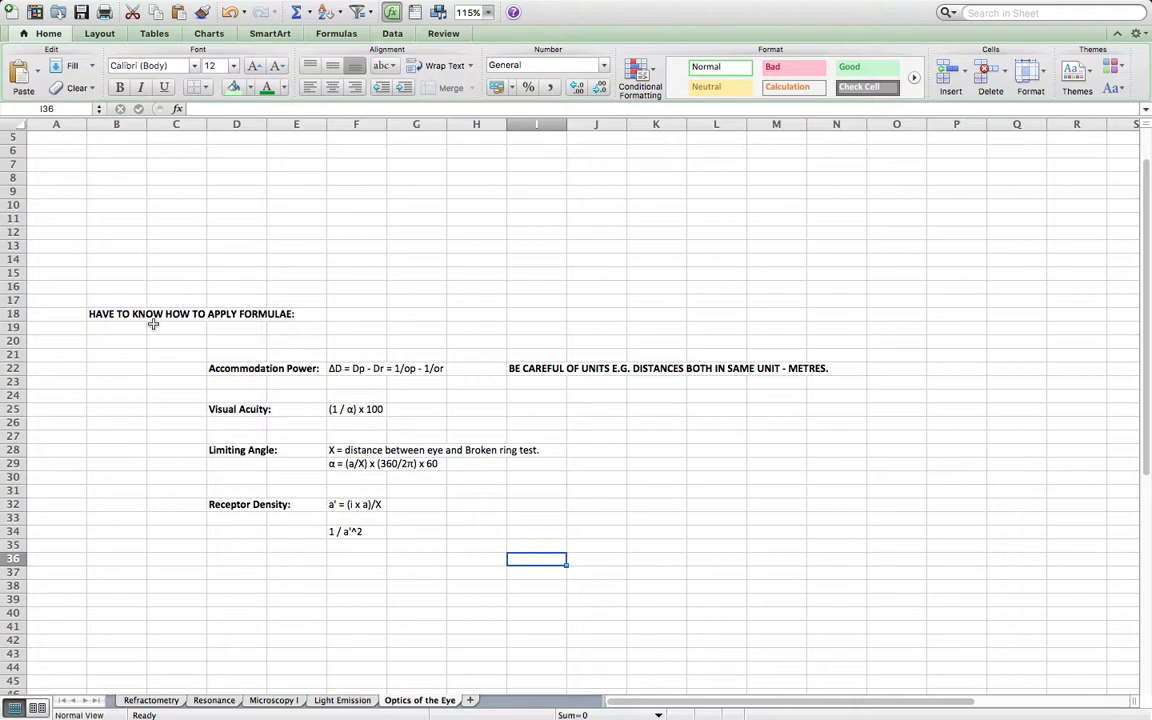
scroll(158, 330, "down", 2)
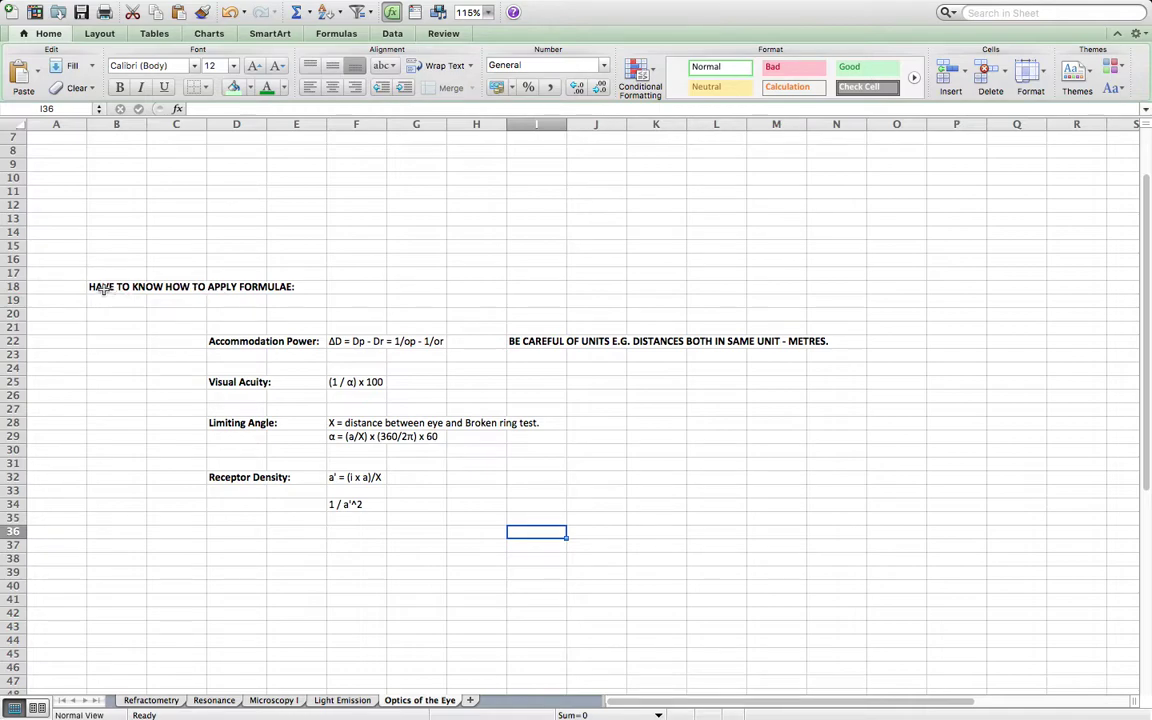
left_click_drag(100, 289, 305, 289)
Step: Examine the Accommodation Power formula in row 22 together with the note about keeping both distances in metres
left_click(233, 341)
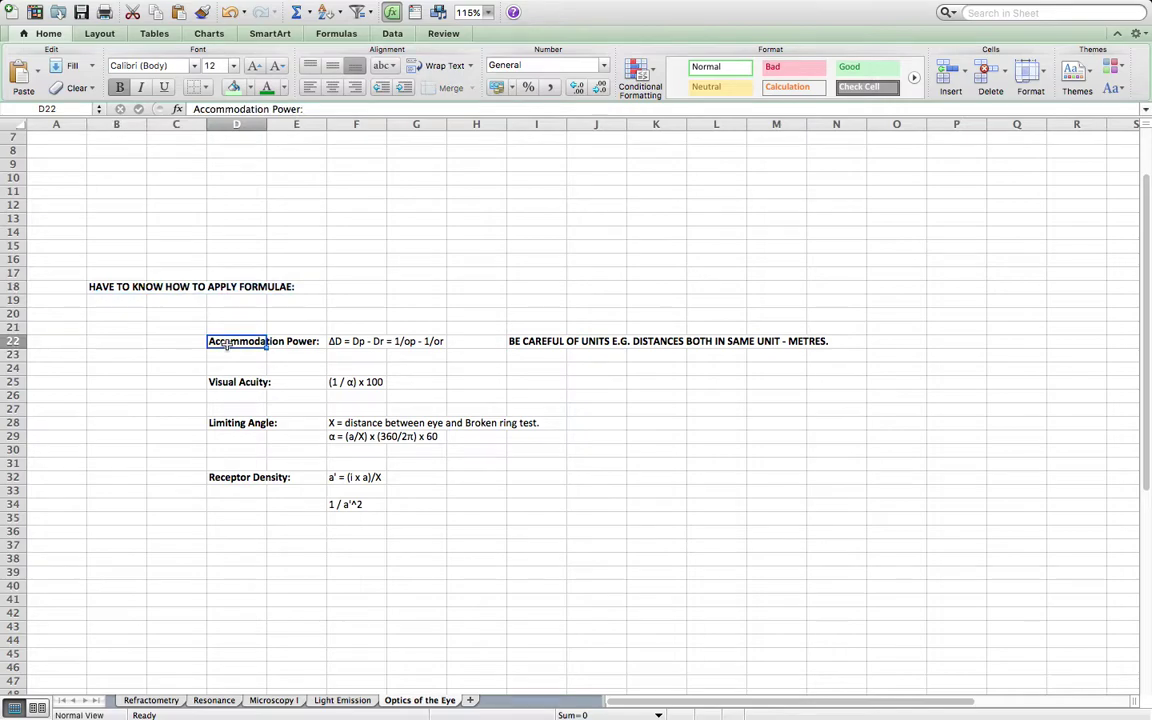
left_click(280, 341)
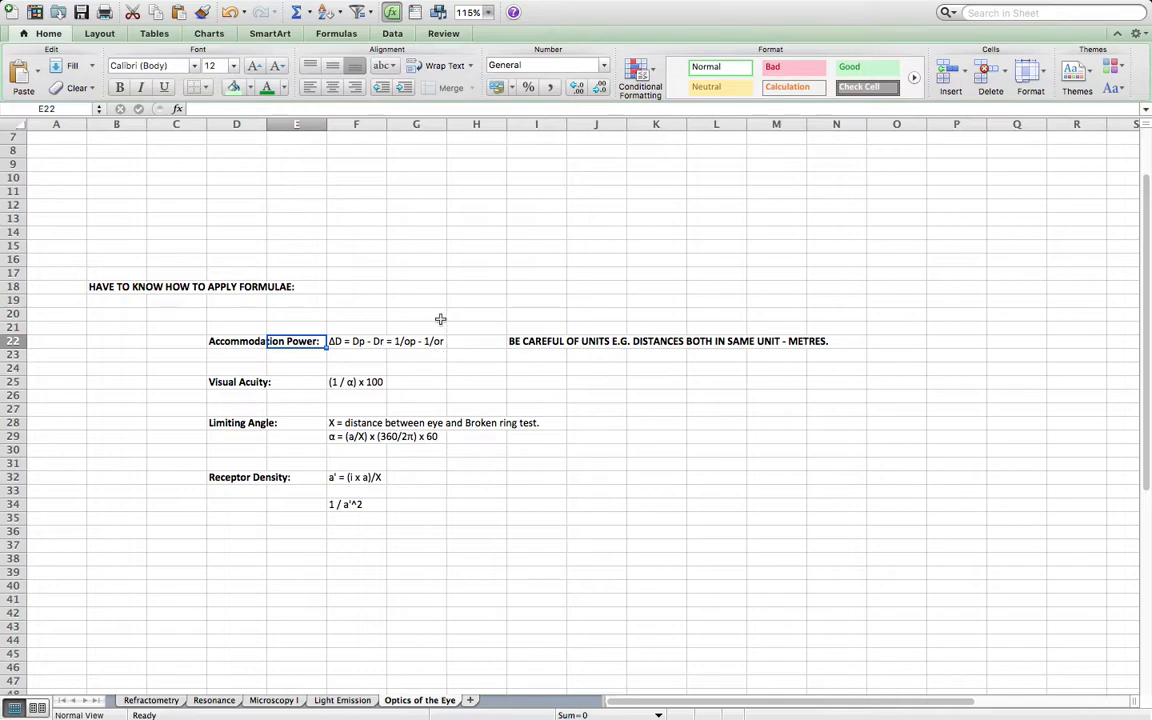
left_click(355, 342)
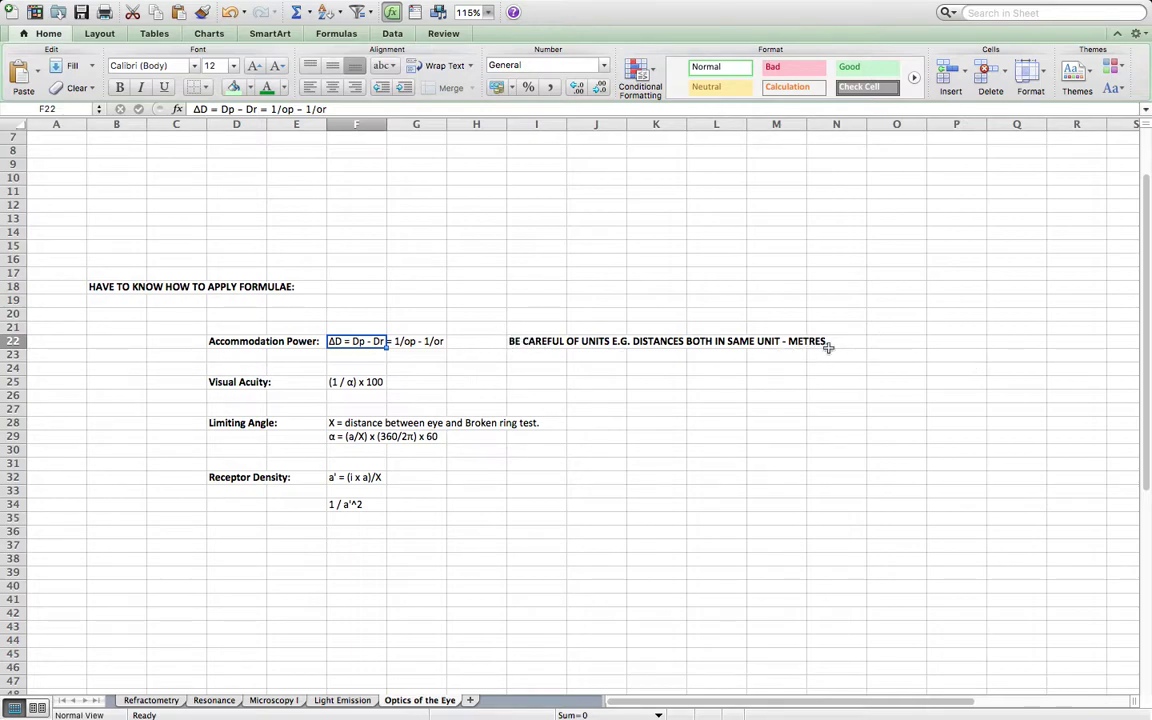
left_click(792, 341)
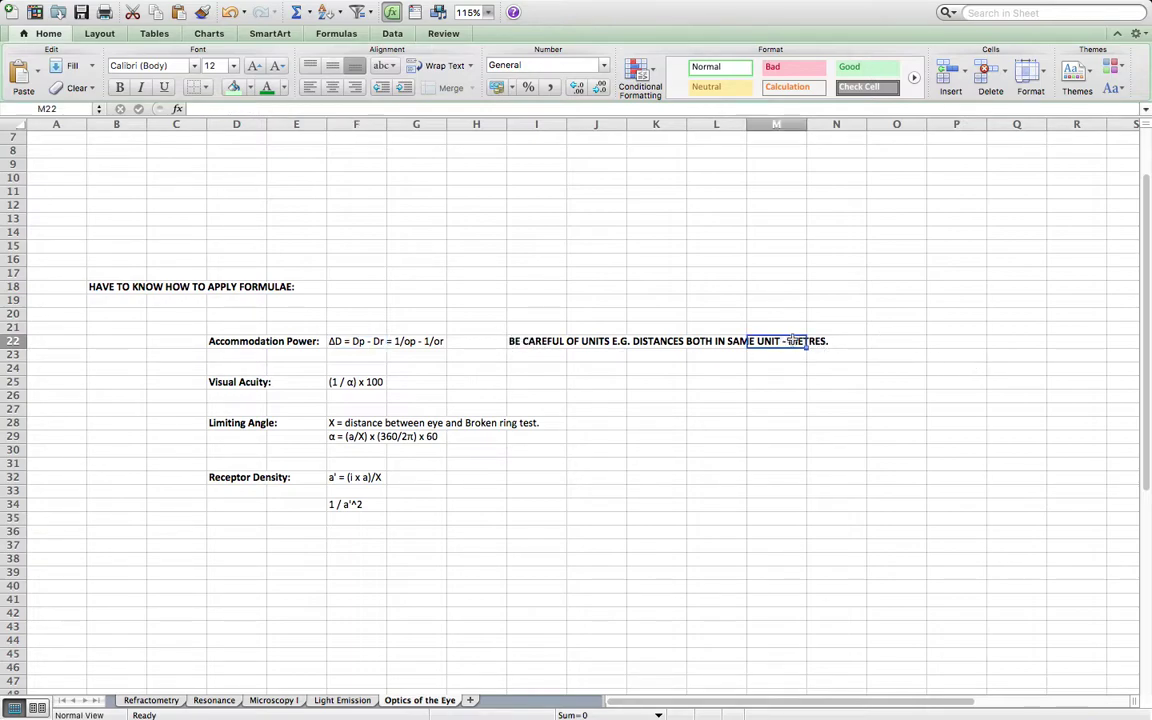
left_click(735, 344)
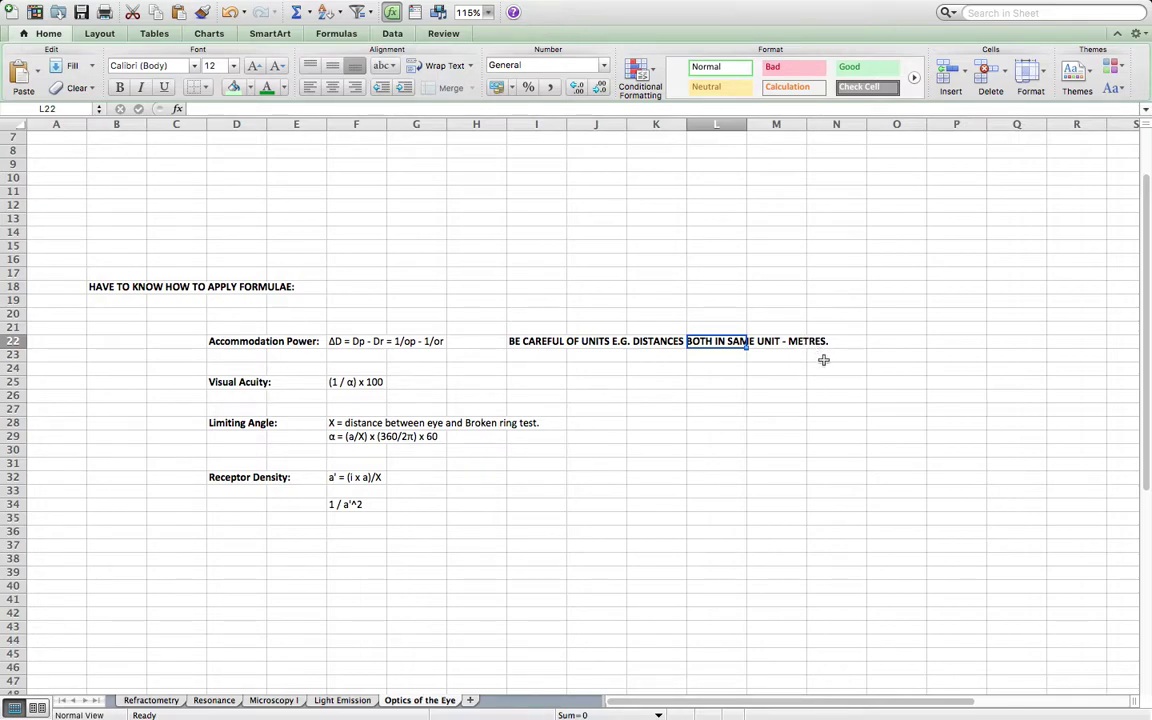
left_click(798, 340)
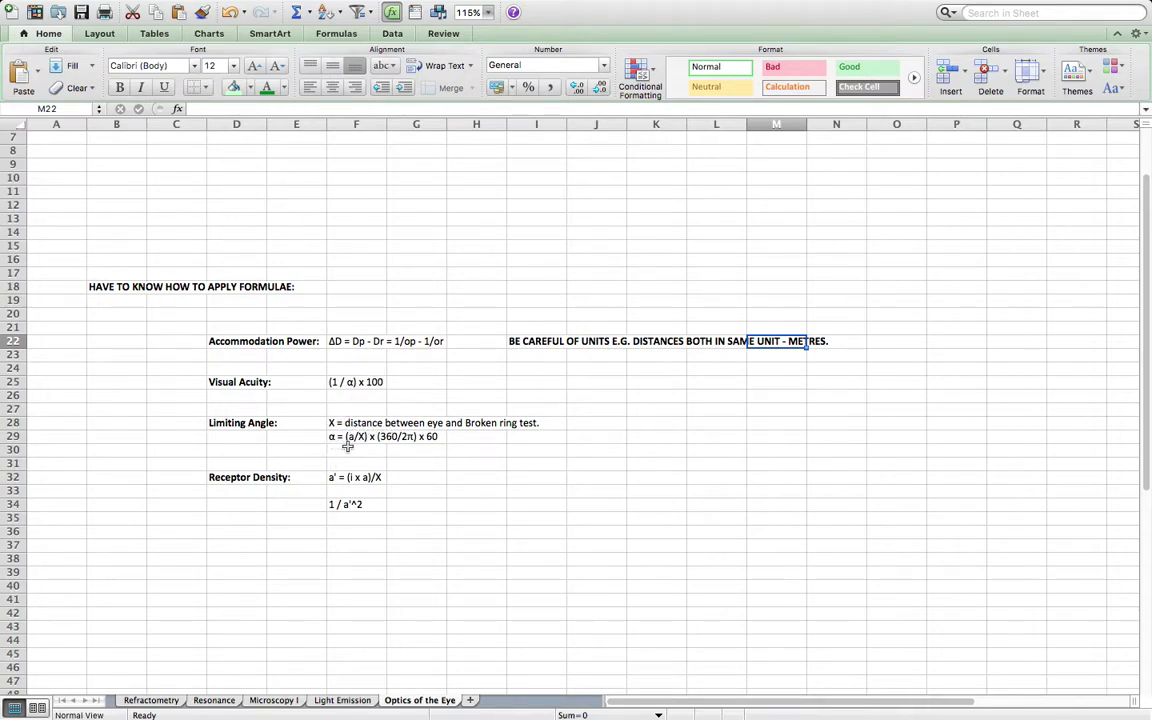
Step: Examine the Visual Acuity entry and the Receptor Density formula for a' on the Optics of the Eye sheet
left_click(223, 384)
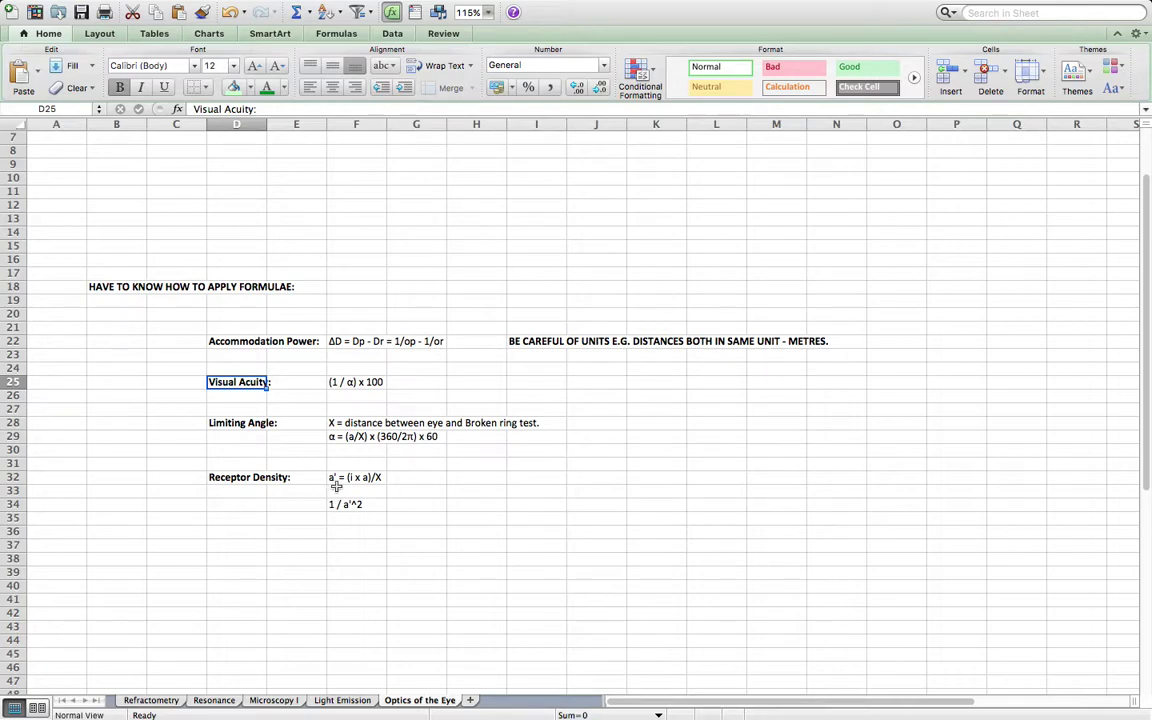
left_click(336, 487)
left_click(338, 478)
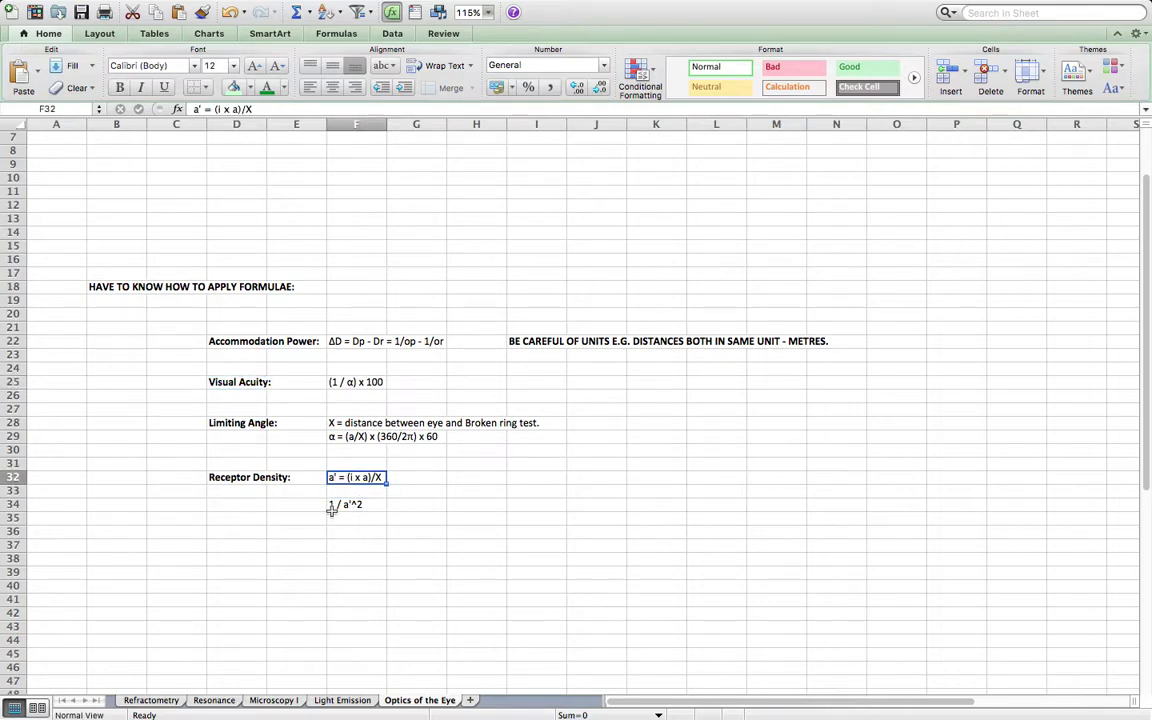